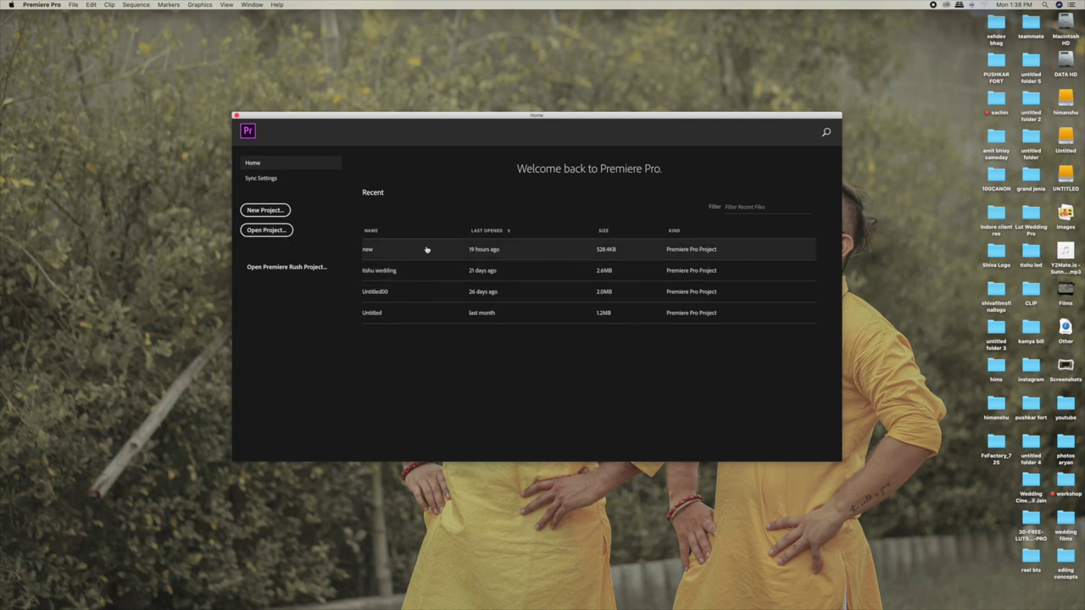
Step: Open the recent project 'new' from the Home screen
click(466, 252)
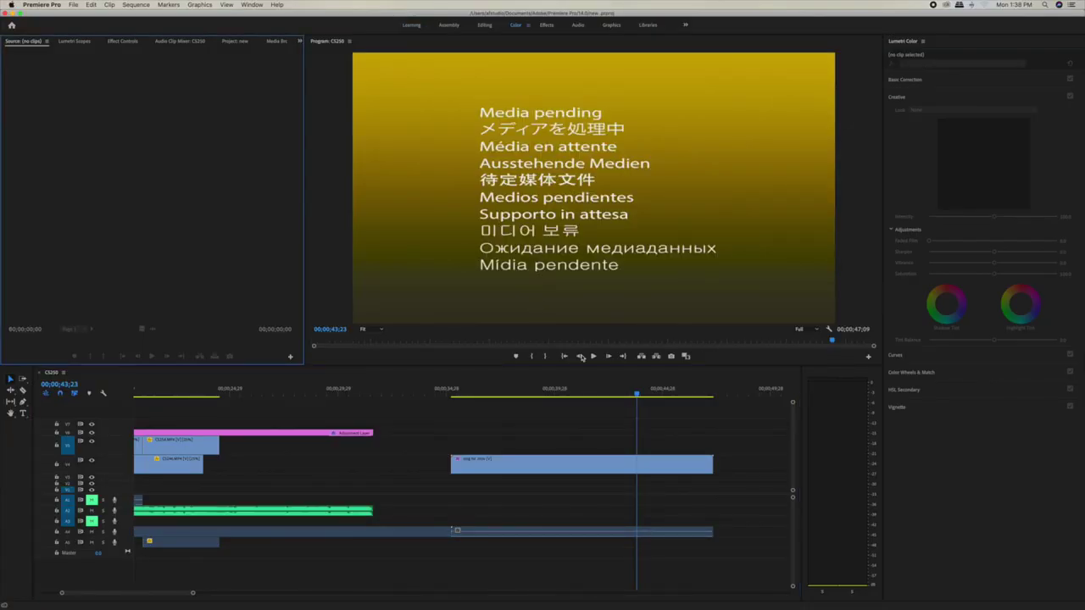
Step: Remove the later clip and its audio from CS250, shortening the sequence to 00;00;31;18
click(460, 391)
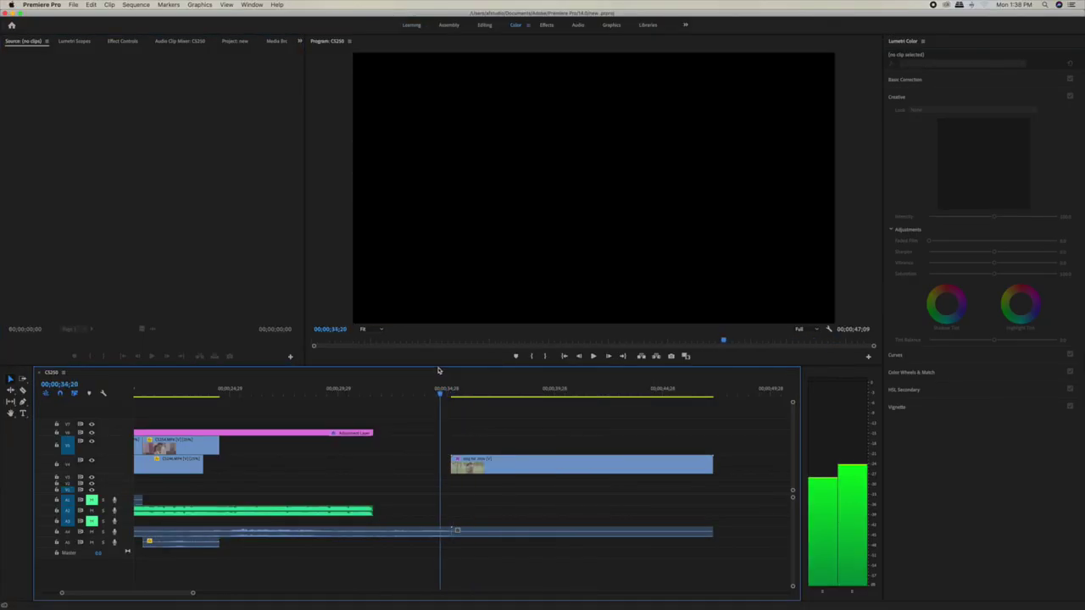
drag(505, 377, 566, 390)
drag(509, 464, 510, 478)
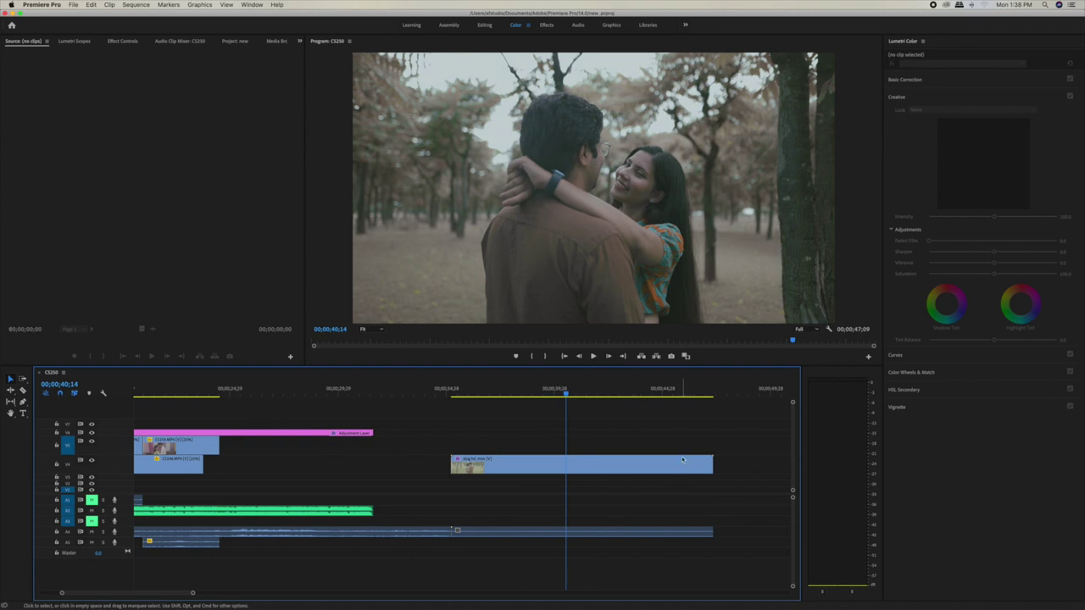
drag(510, 479, 381, 470)
key(Delete)
drag(564, 393, 417, 392)
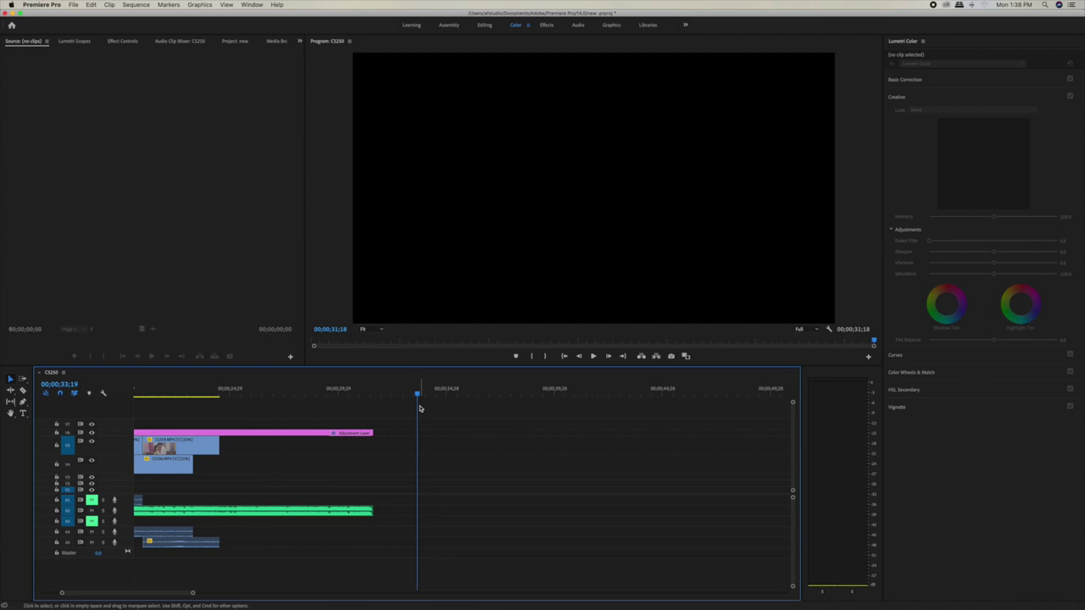
Step: Create Sequence 01 in Custom editing mode with a 1280 × 2160 vertical frame size
key(super+n)
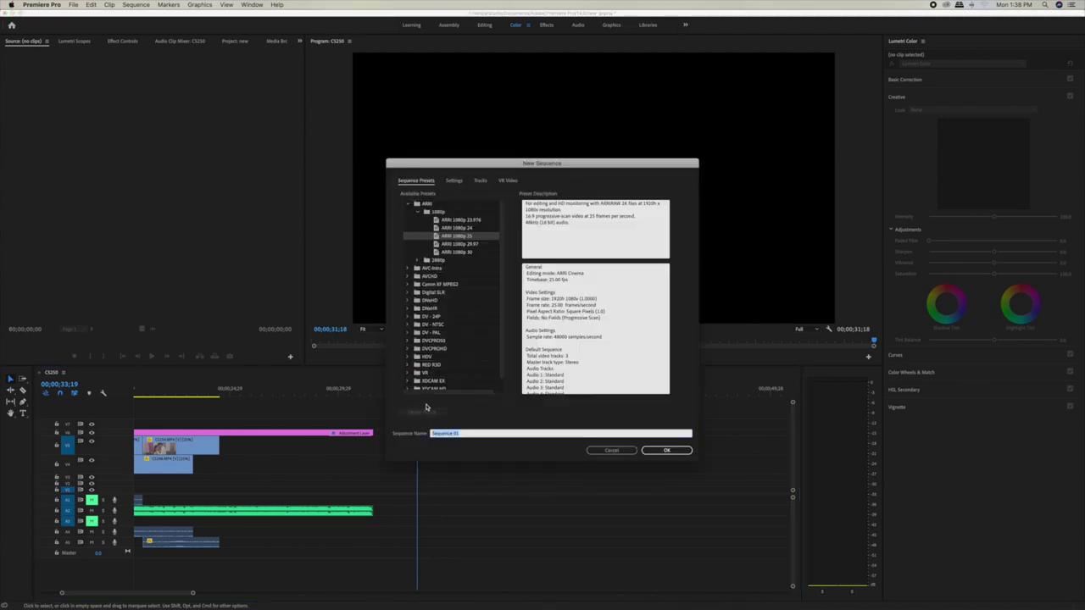
click(454, 182)
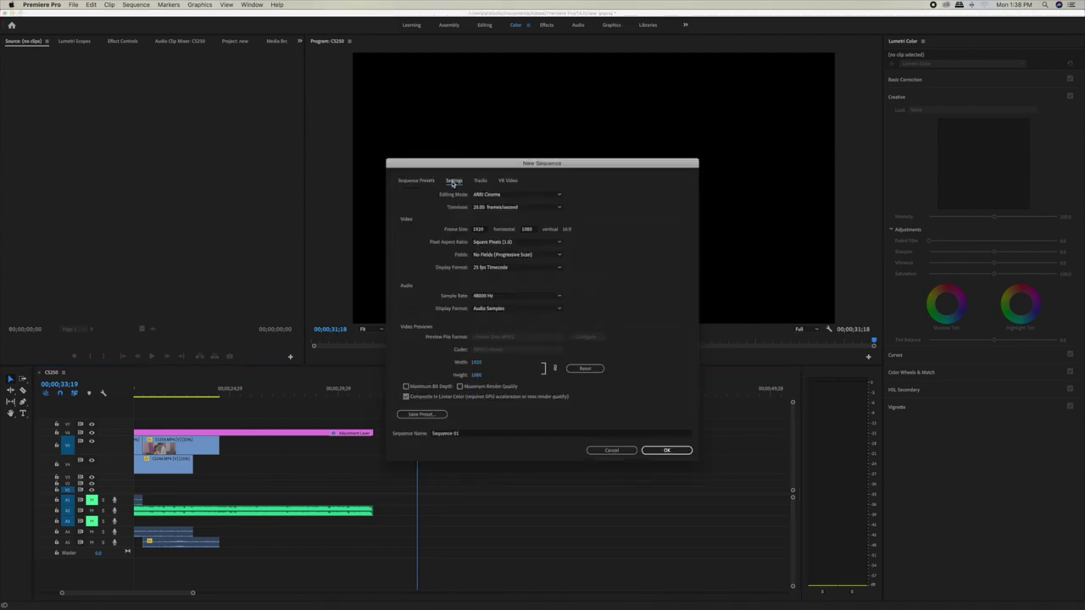
click(496, 195)
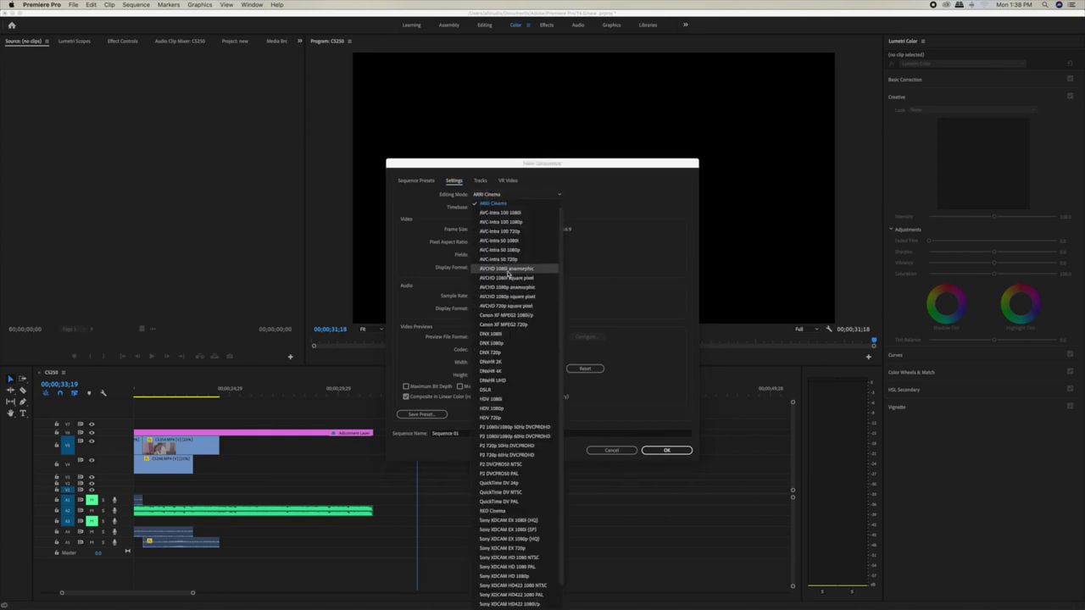
click(497, 203)
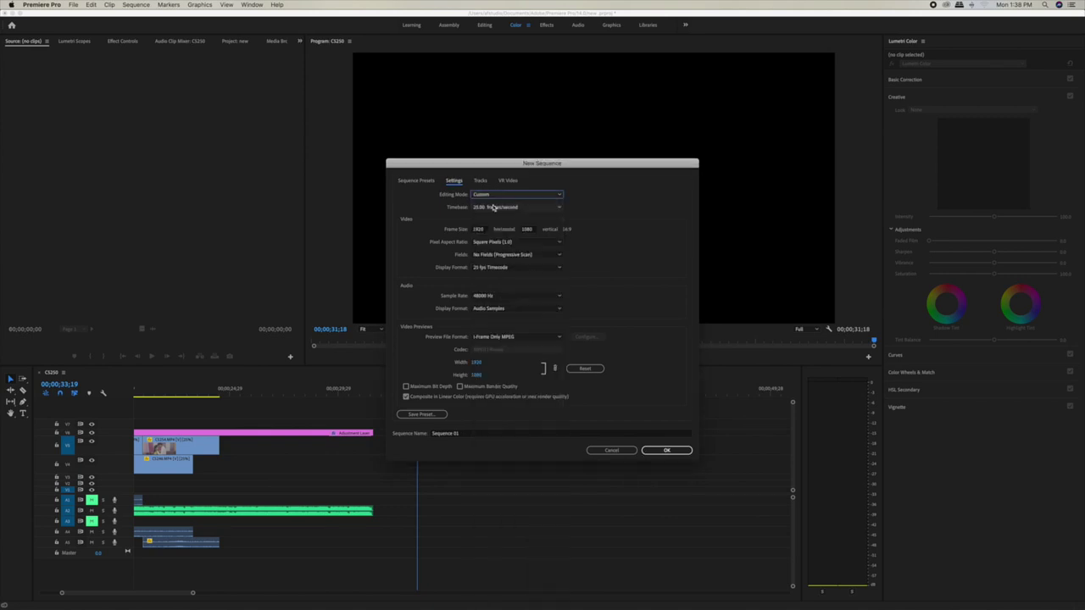
click(479, 230)
text(1280)
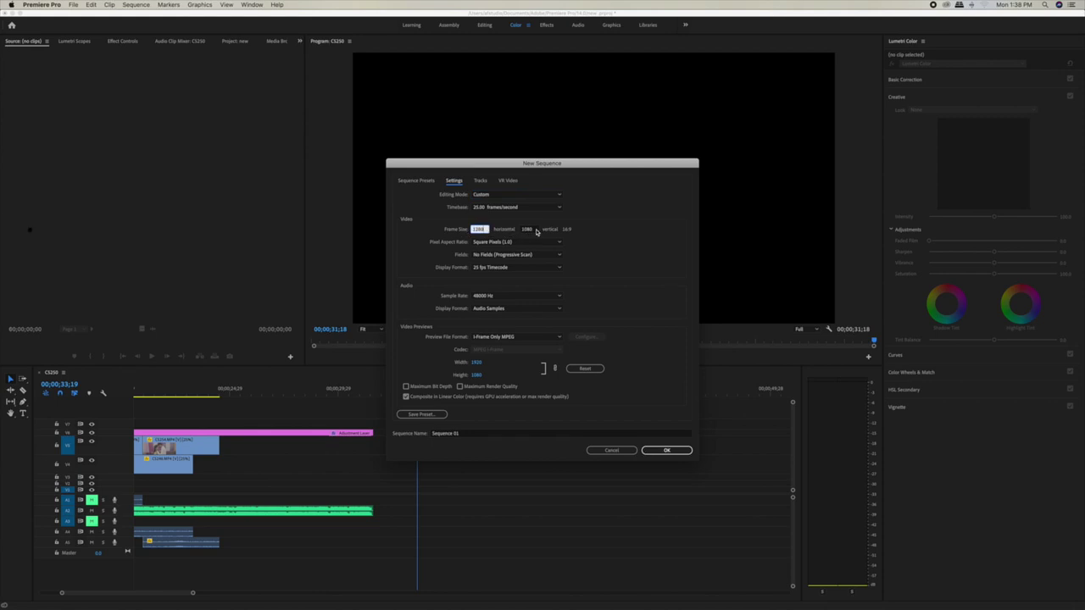
click(526, 229)
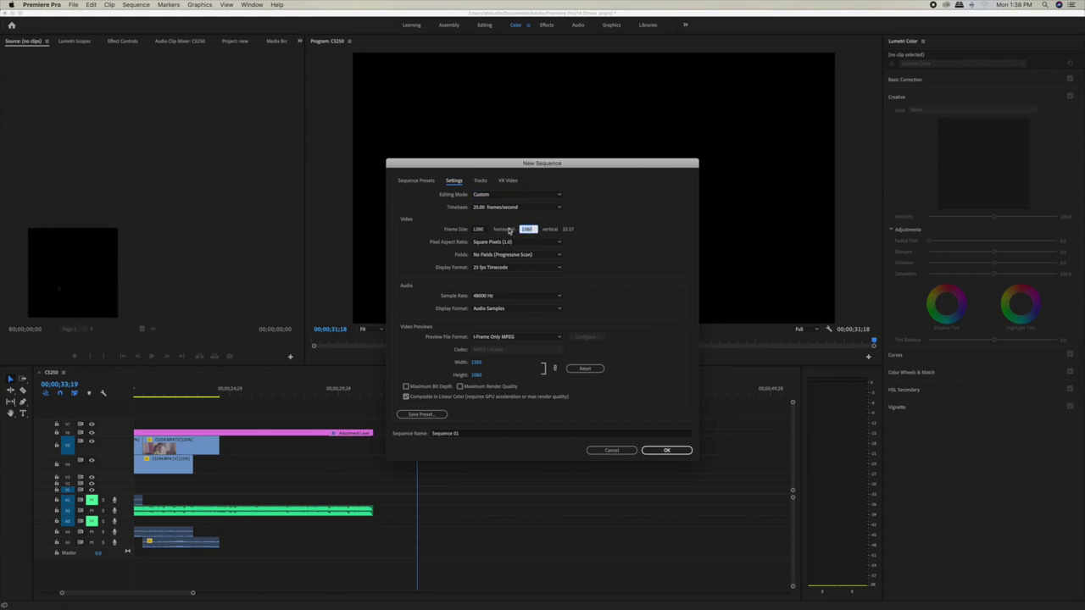
text(2160)
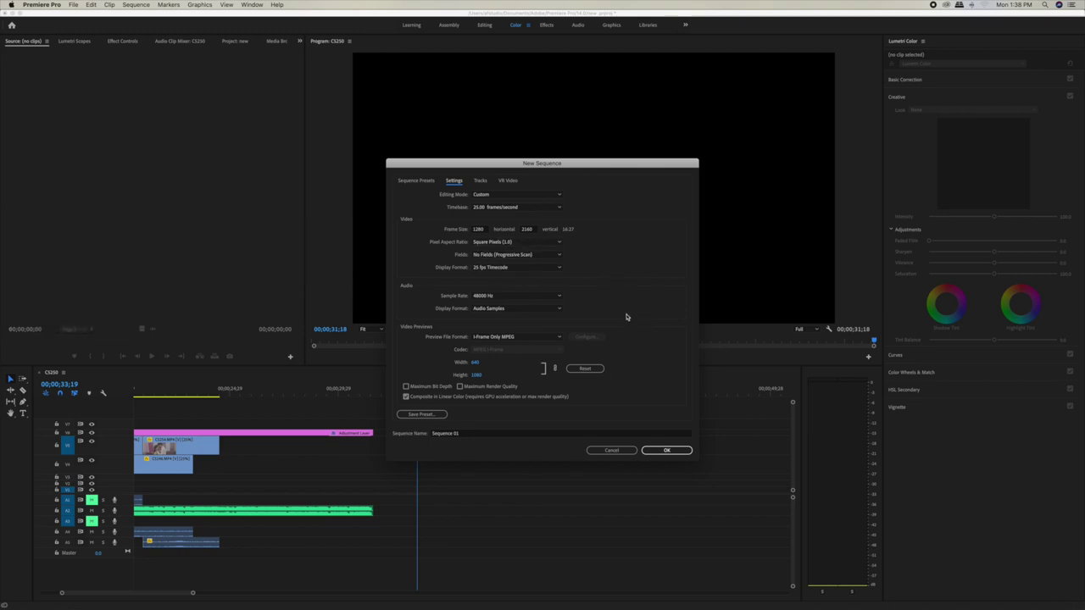
click(667, 451)
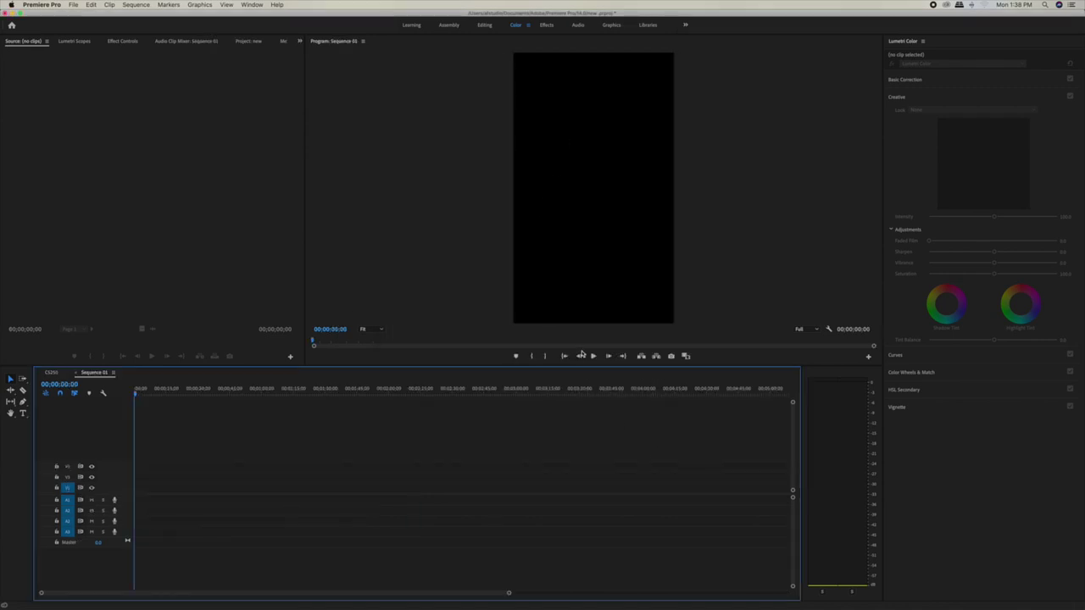
Step: Switch to the Project: new panel and load CS250.MP4 into the Source monitor
drag(142, 389, 134, 395)
drag(140, 393, 132, 398)
click(299, 41)
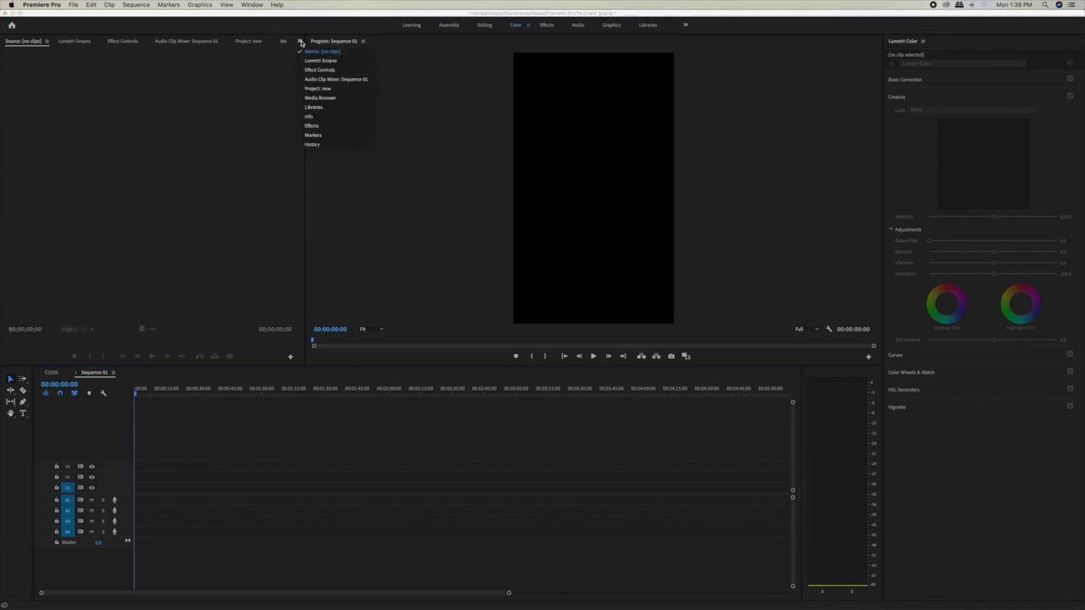
click(327, 89)
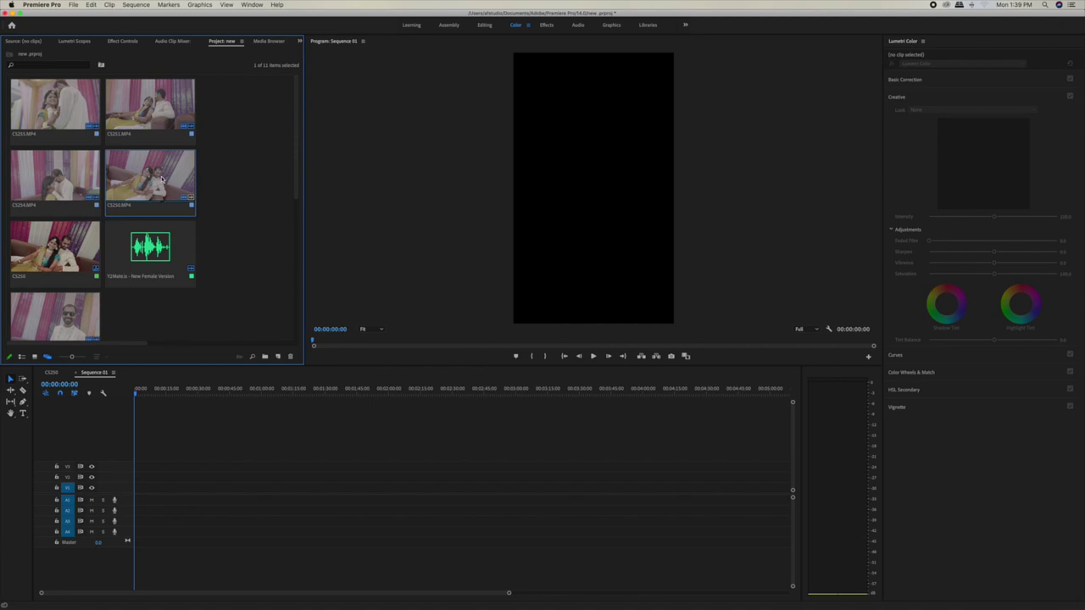
double_click(117, 183)
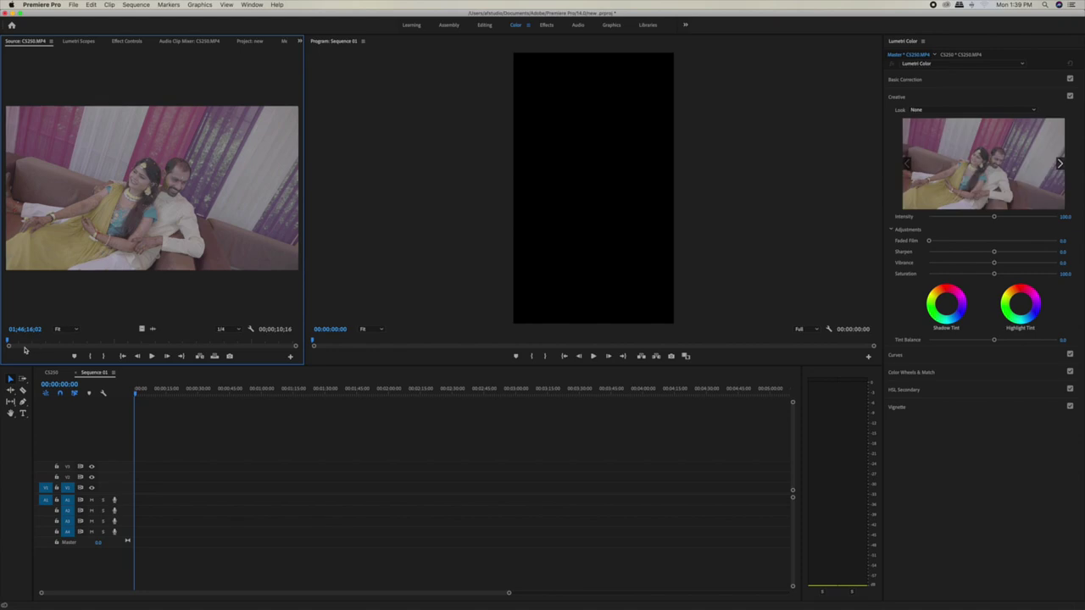
Step: Mark an Out point in CS250.MP4 and drag its video only to the start of Sequence 01
drag(37, 345, 41, 343)
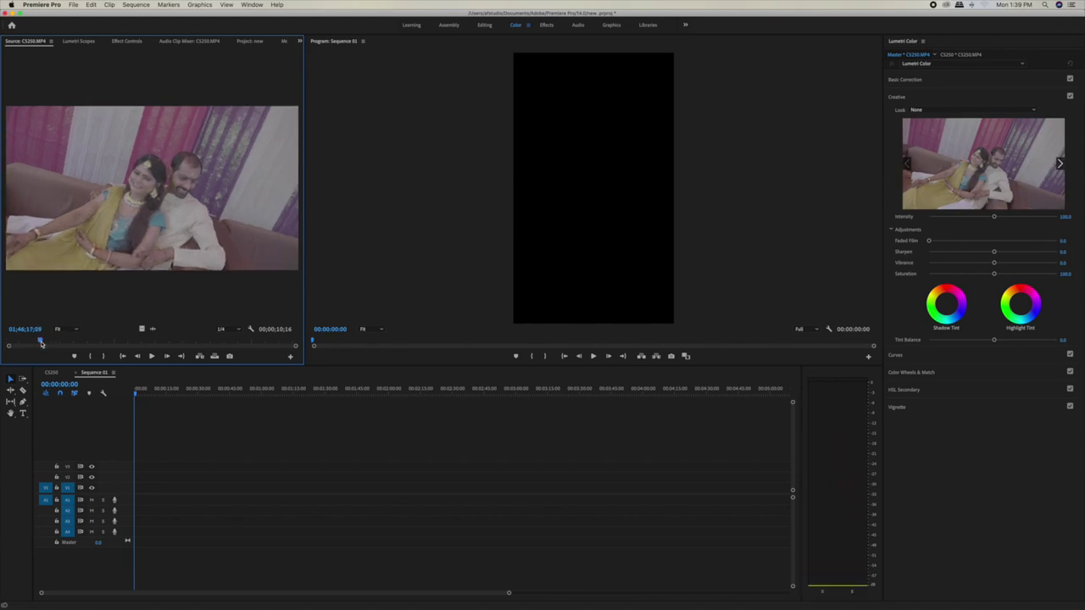
mouse_move(44, 343)
mouse_down()
mouse_move(145, 340)
mouse_move(82, 343)
mouse_up()
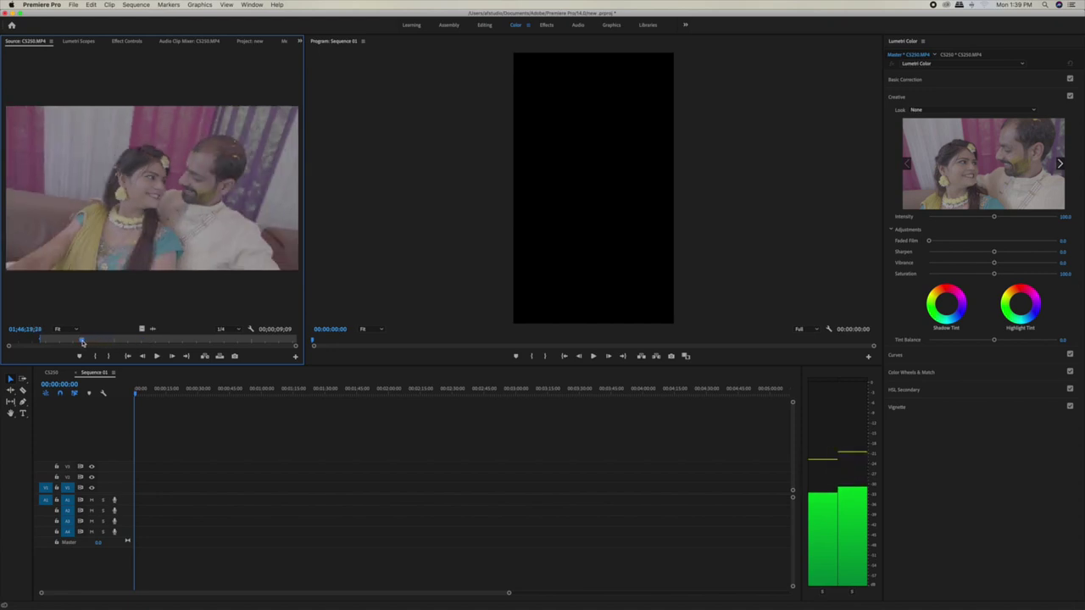
key(o)
drag(144, 328, 136, 467)
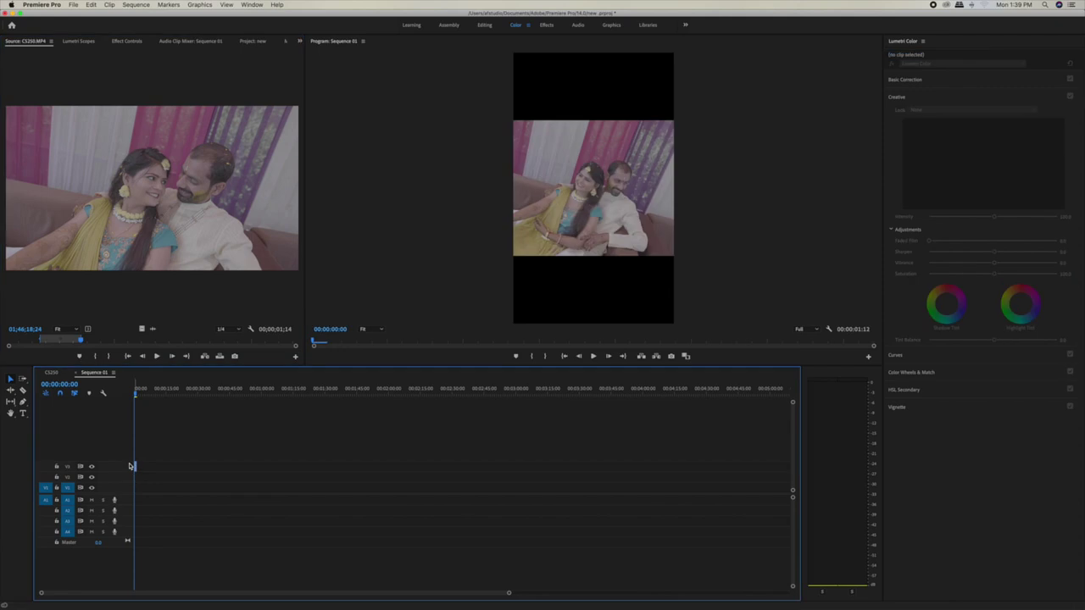
Step: Zoom the timeline in on the CS250 excerpt and open its Clip Speed/Duration settings
drag(509, 593, 397, 587)
key(=)
key(=)
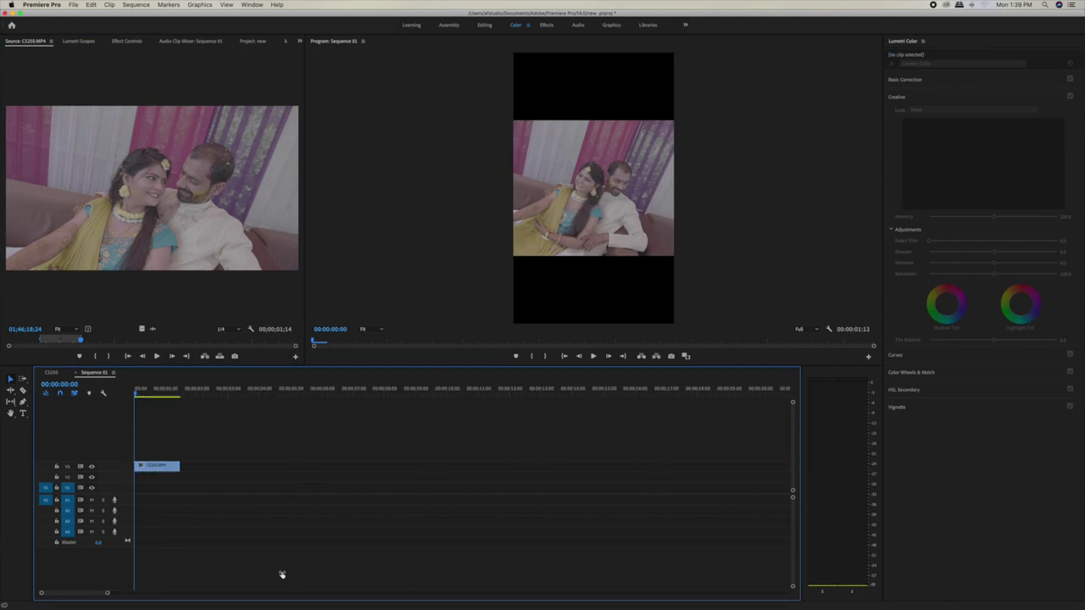
key(=)
key(-)
click(195, 390)
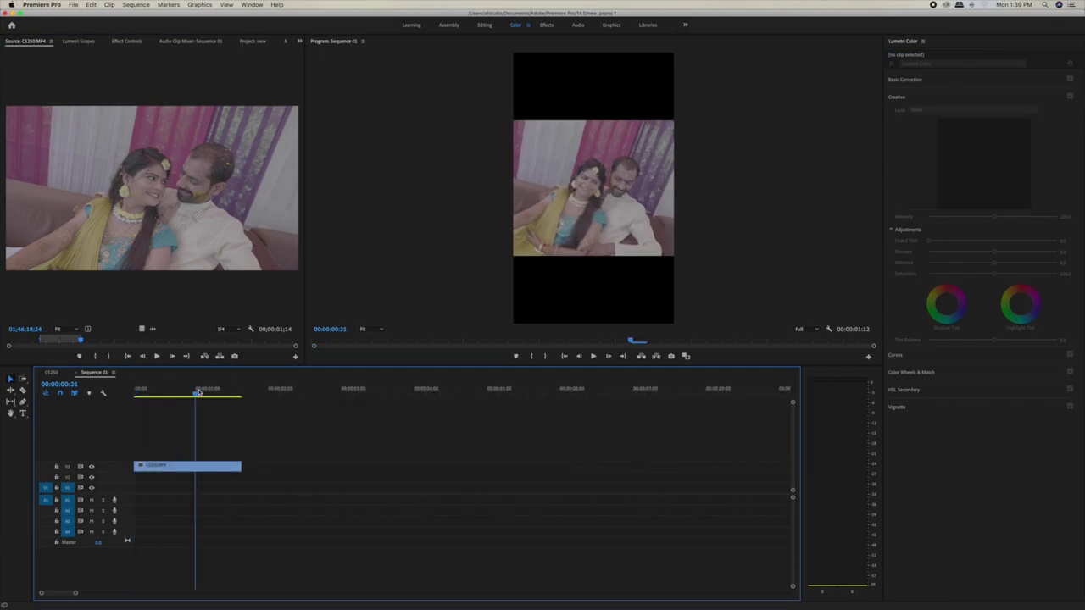
click(213, 468)
key(super+r)
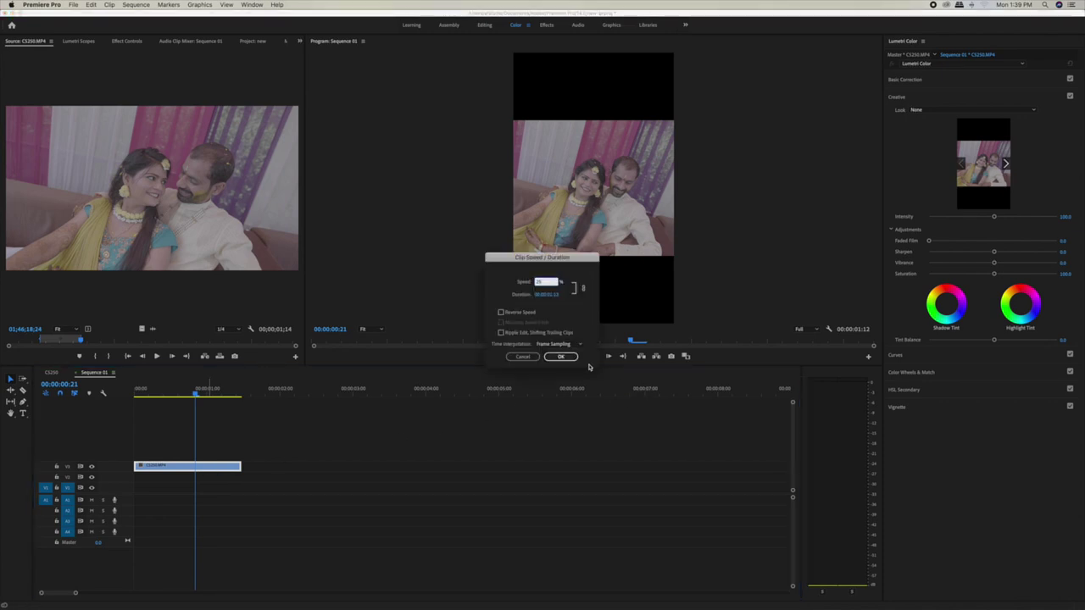
Step: Slow the CS250 clip to 25% so it lasts 00:00:05:23, preview it, and return to the Project panel
click(560, 356)
drag(193, 388, 509, 426)
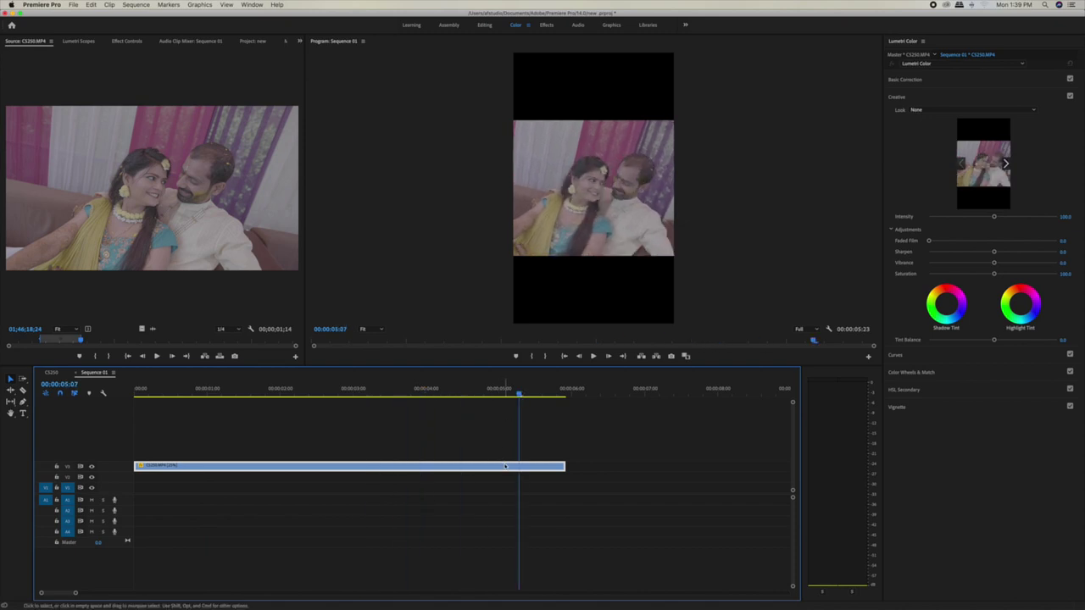
mouse_move(523, 392)
mouse_down()
mouse_move(136, 392)
mouse_move(173, 396)
mouse_up()
click(301, 42)
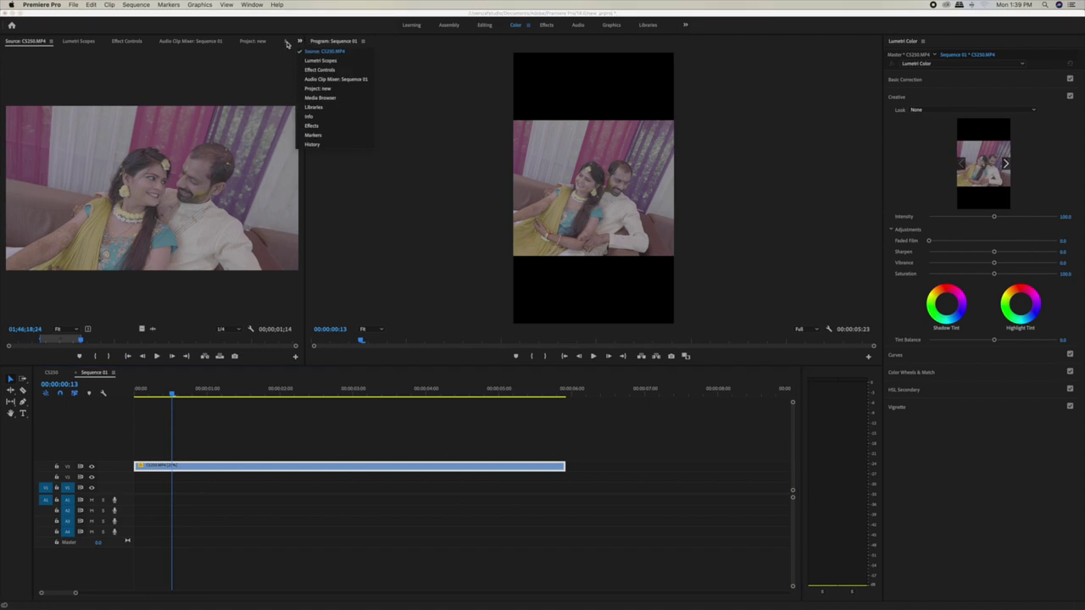
click(255, 42)
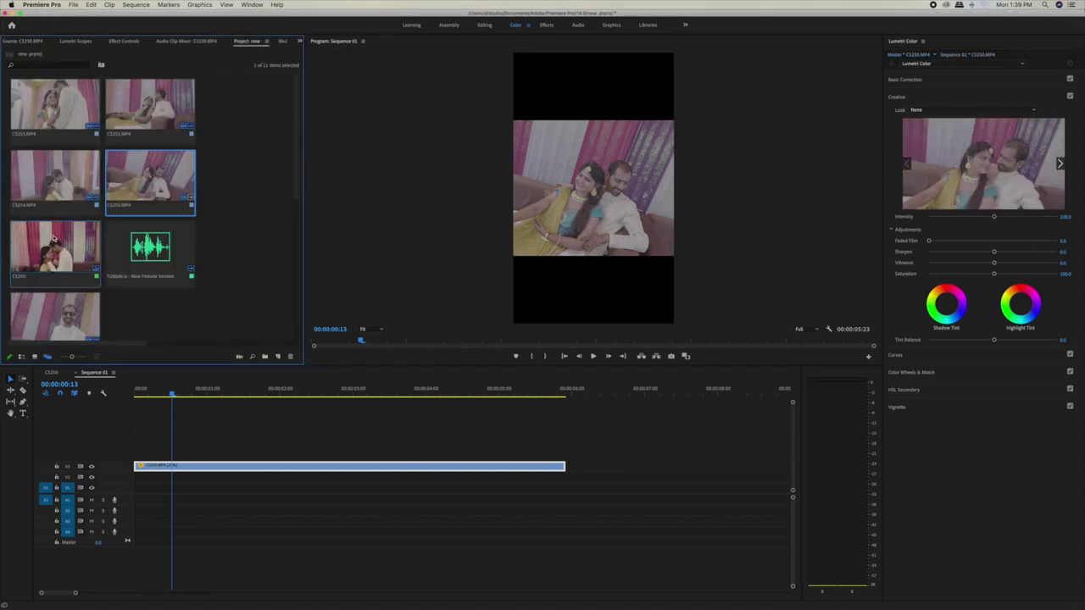
Step: Mark In and Out points in CS246.MP4 and place that section into Sequence 01
double_click(52, 311)
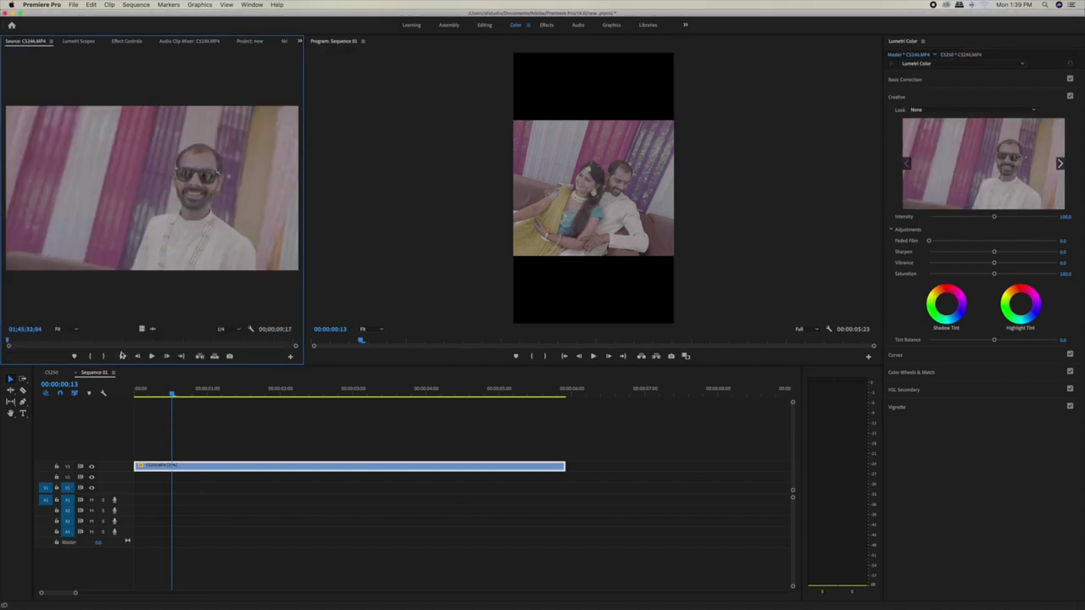
mouse_move(109, 342)
mouse_down()
mouse_move(127, 344)
mouse_move(109, 346)
mouse_up()
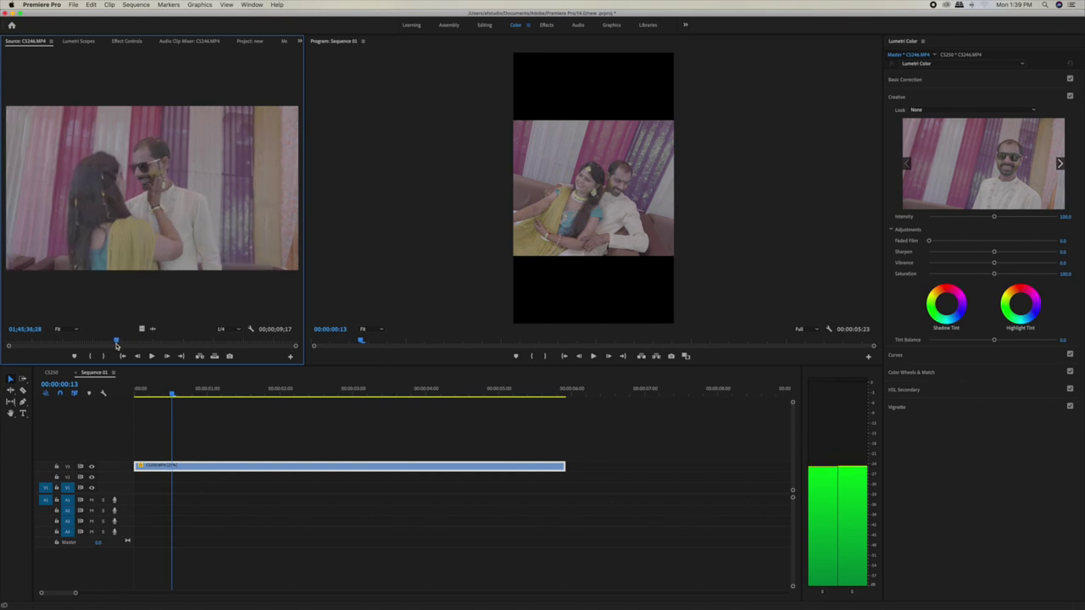
key(i)
drag(113, 344, 150, 344)
key(o)
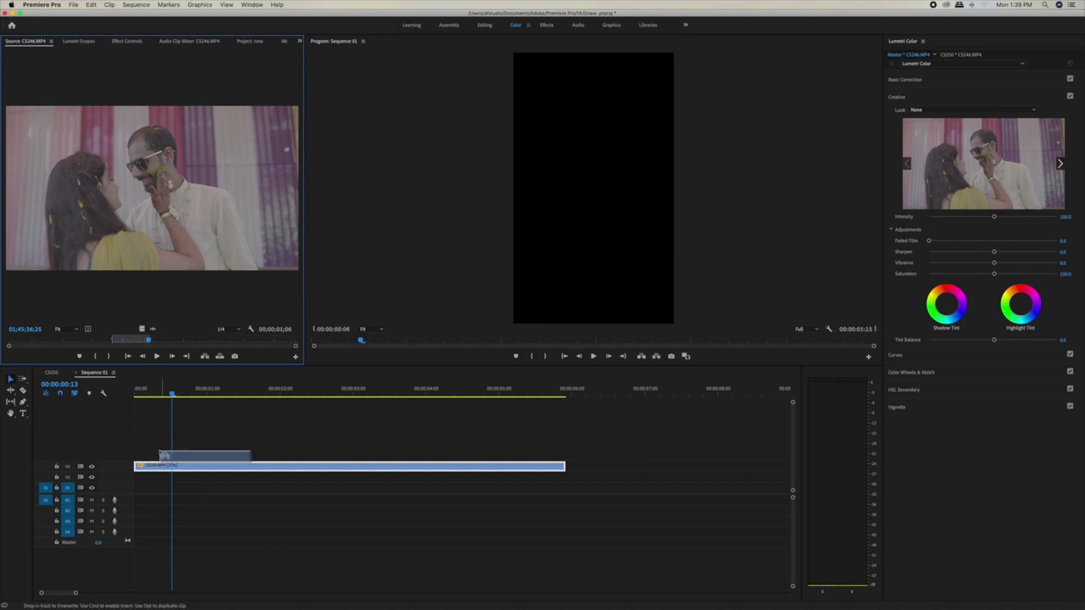
drag(141, 328, 131, 492)
Step: Slow the CS246 clip to 25%, stretch it to match CS250, and stack it directly beneath
key(super+r)
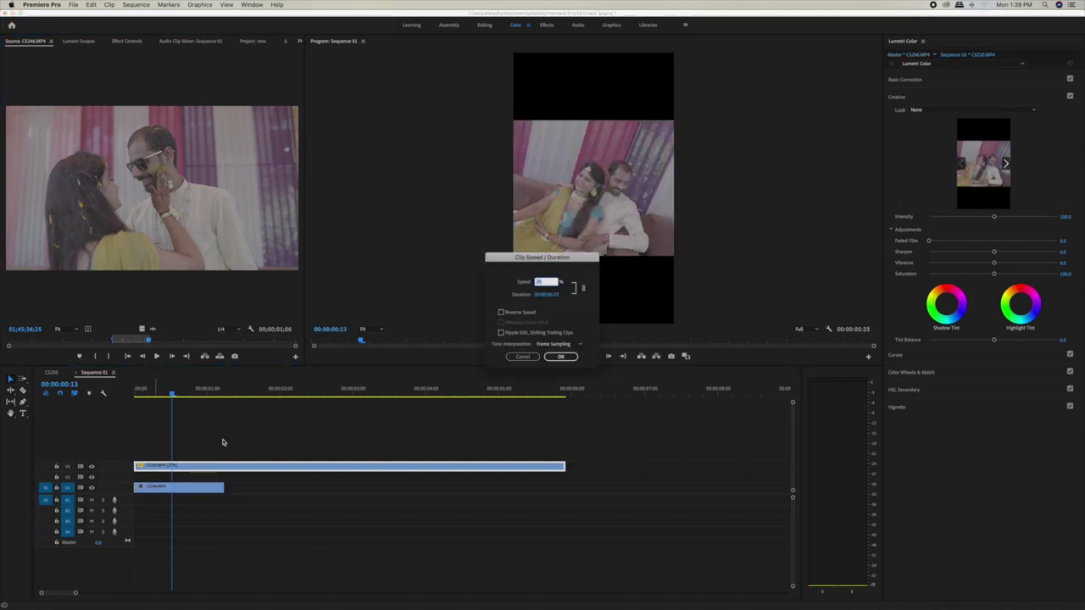
click(546, 357)
click(190, 488)
key(super+r)
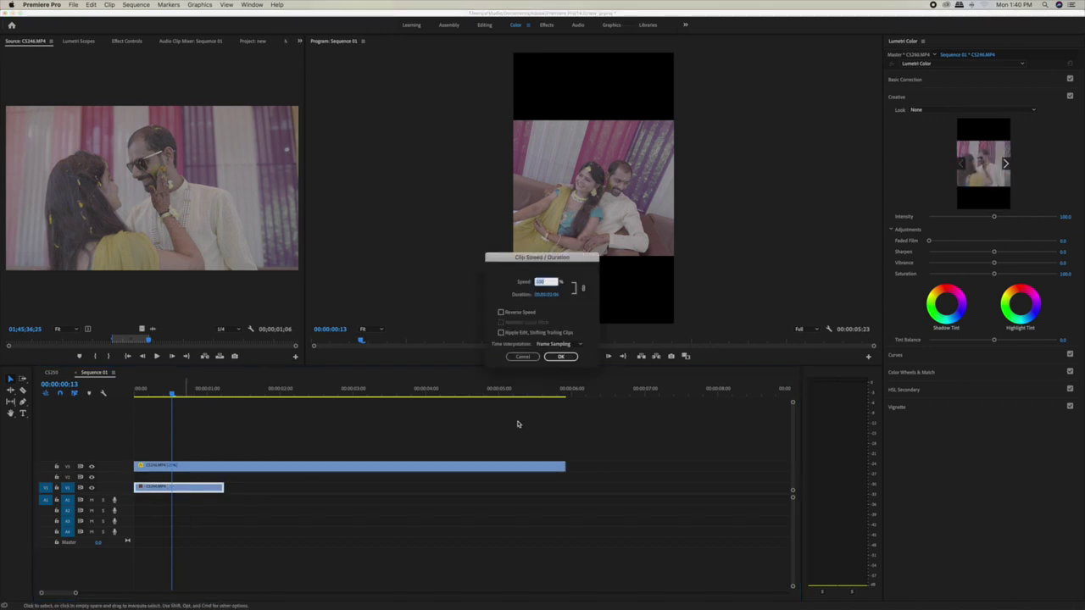
click(562, 358)
drag(526, 487, 564, 488)
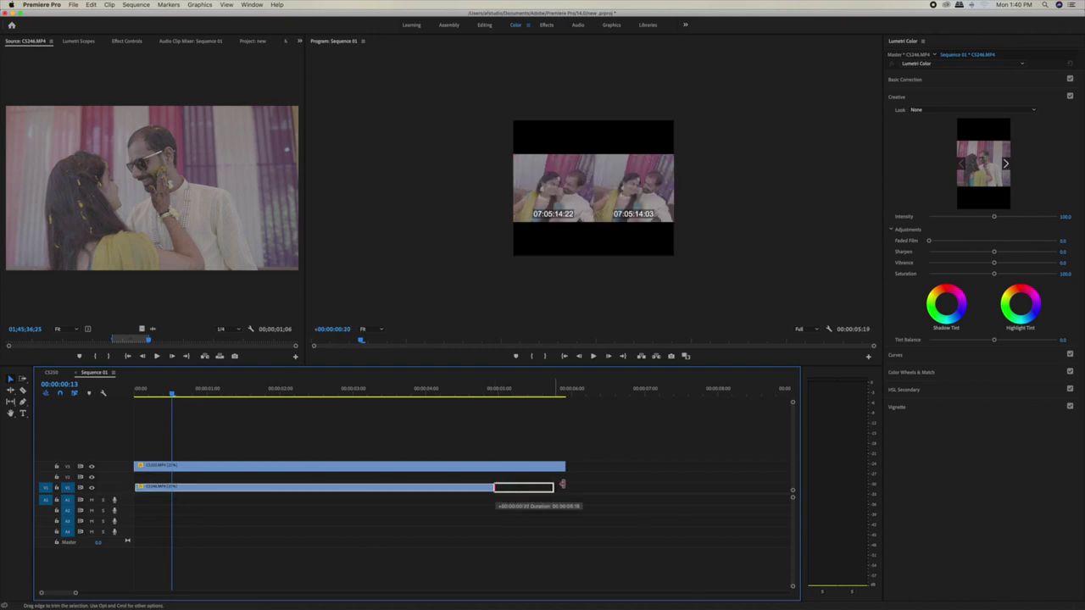
drag(190, 490, 190, 478)
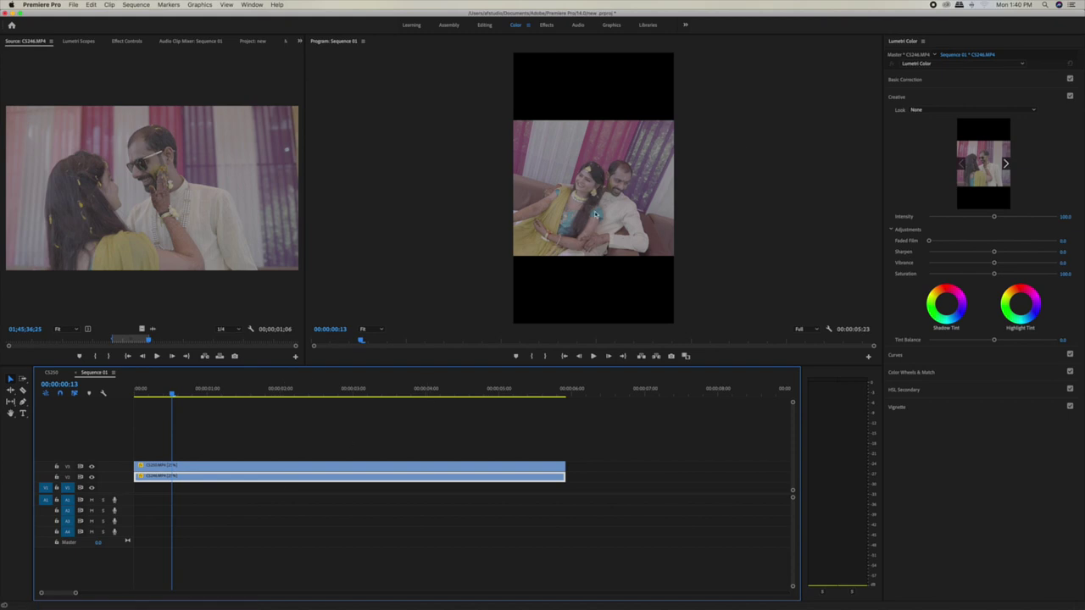
click(299, 45)
Step: In Effect Controls, set the upper clip's Position Y to 763 to move it into place
click(327, 71)
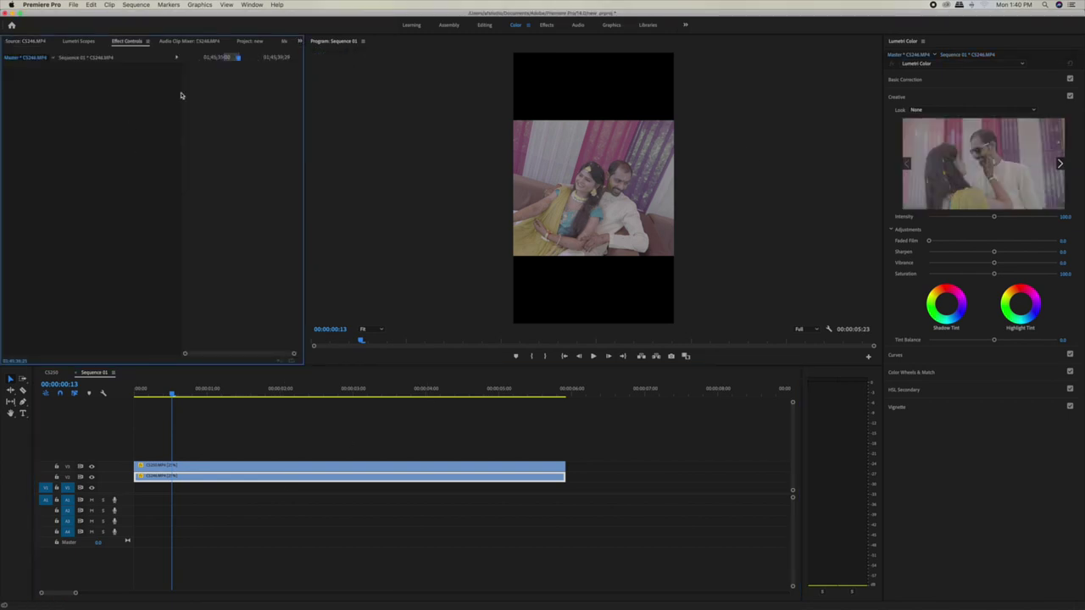
click(299, 477)
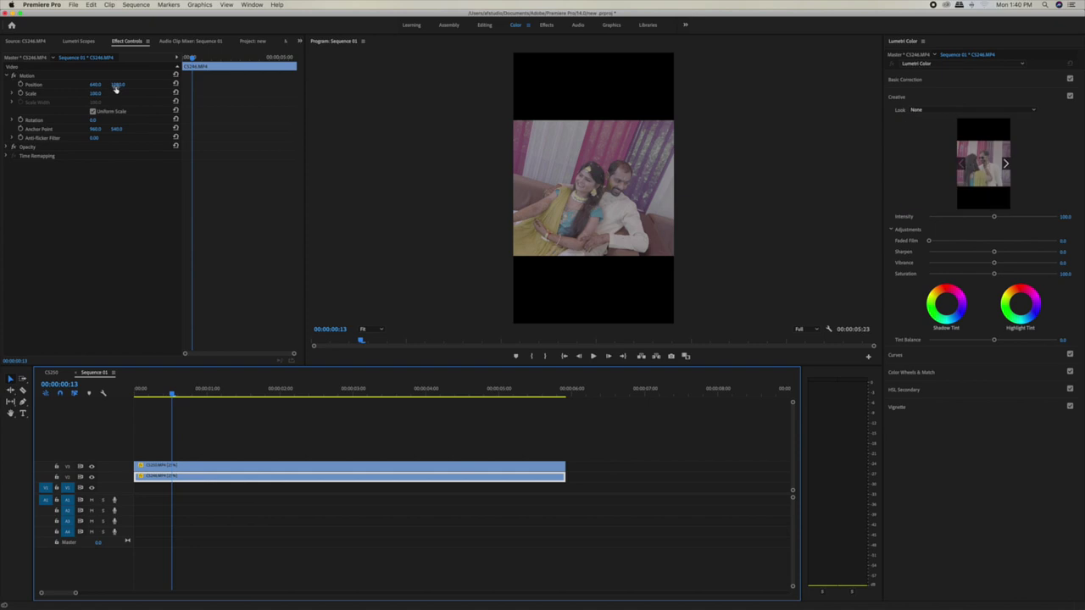
drag(117, 85, 169, 85)
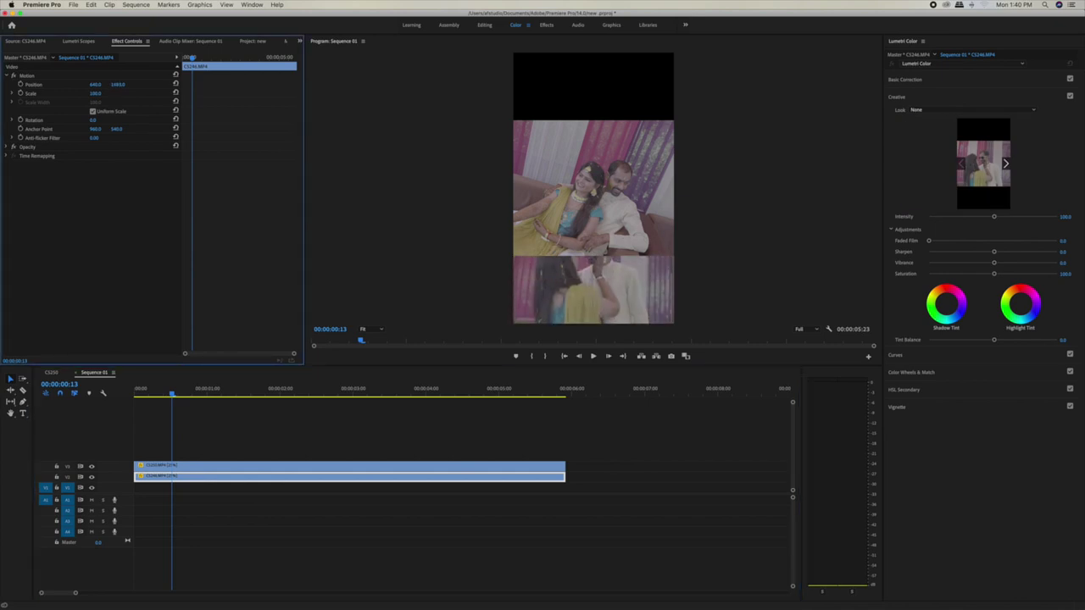
click(116, 85)
text(763)
key(Return)
drag(593, 144, 593, 119)
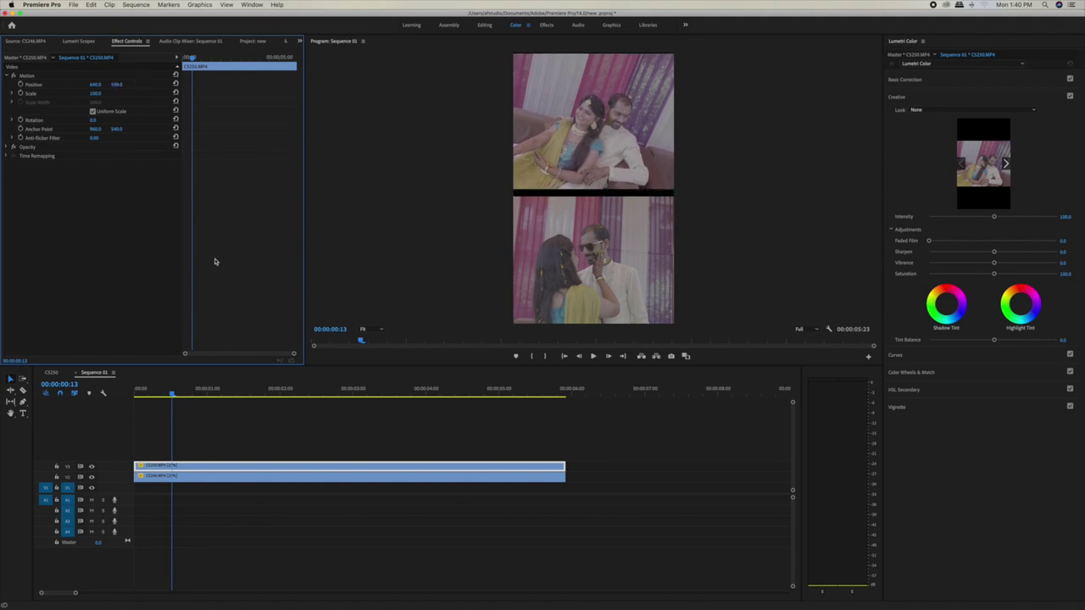
Step: Scale the lower CS246 clip to 117 to fill the bottom half, then preview the split-screen
click(265, 476)
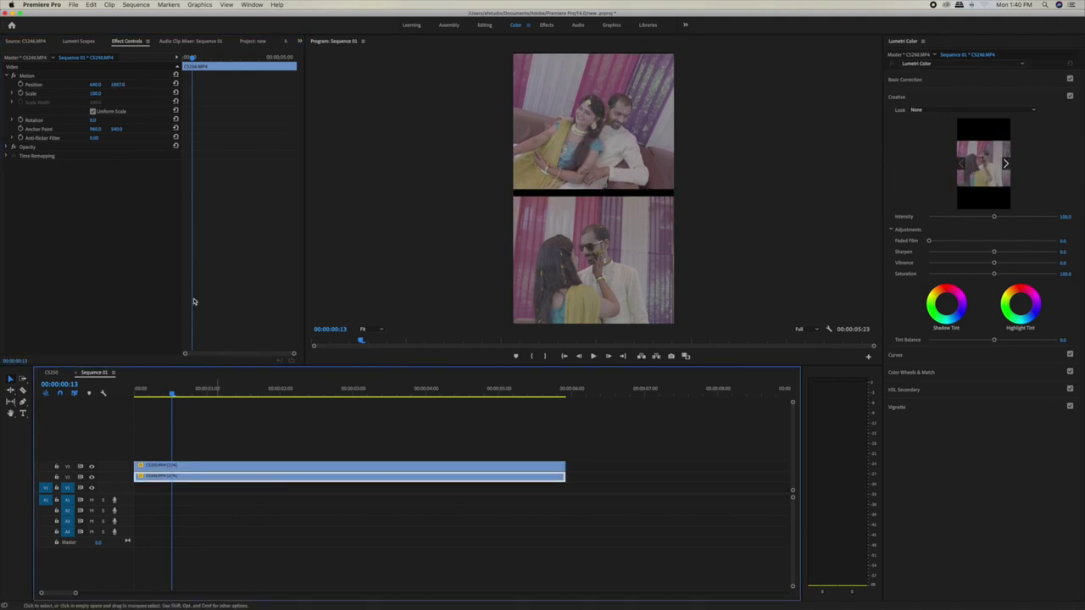
drag(93, 95, 108, 94)
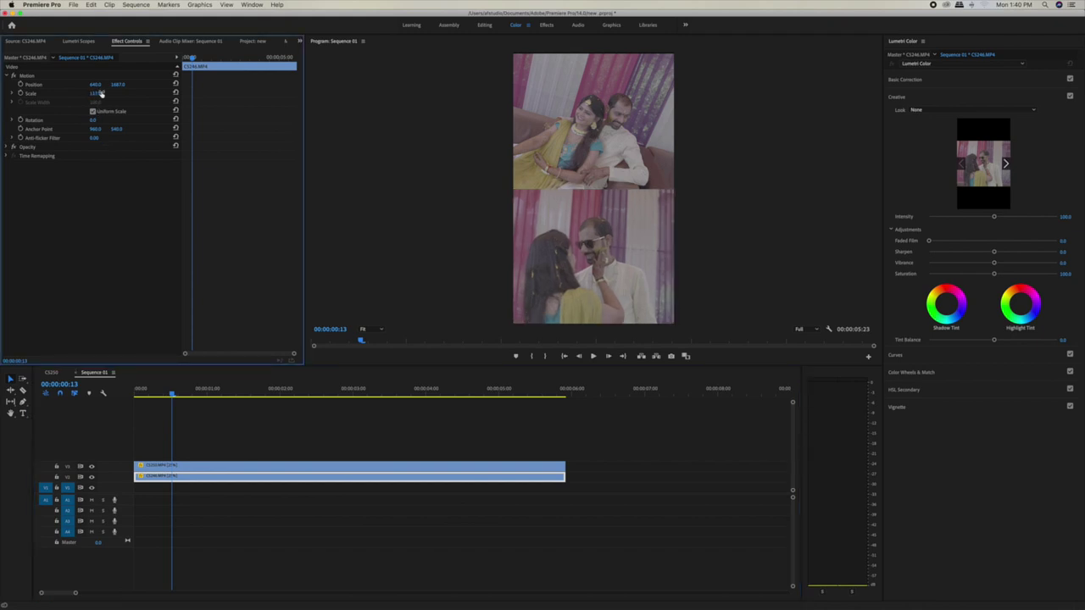
click(316, 396)
mouse_move(317, 401)
mouse_down()
mouse_move(569, 402)
mouse_move(560, 403)
mouse_up()
key(super+minus)
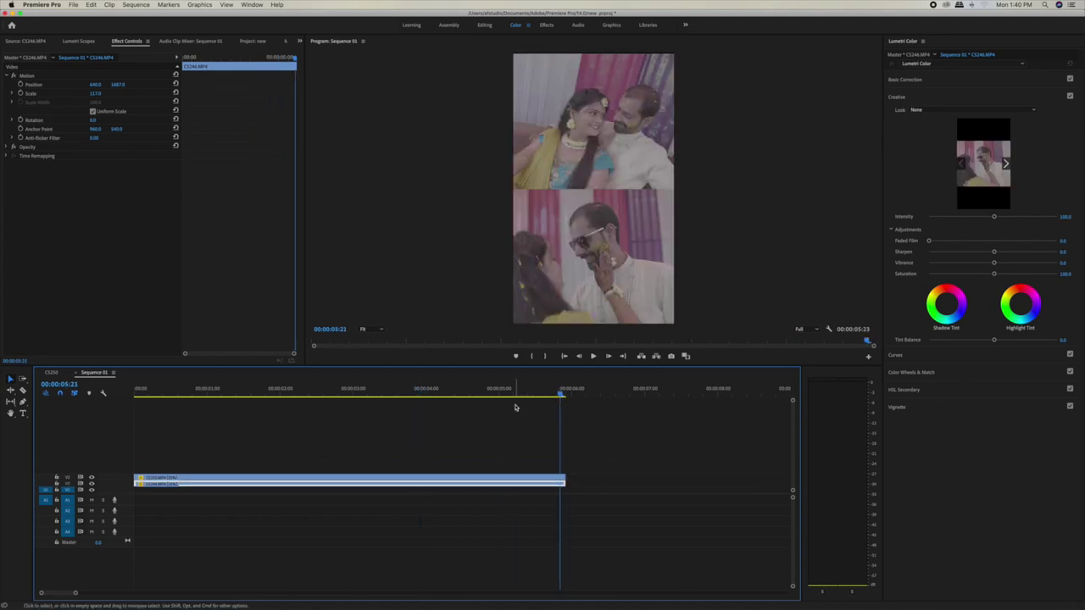
key(super+equal)
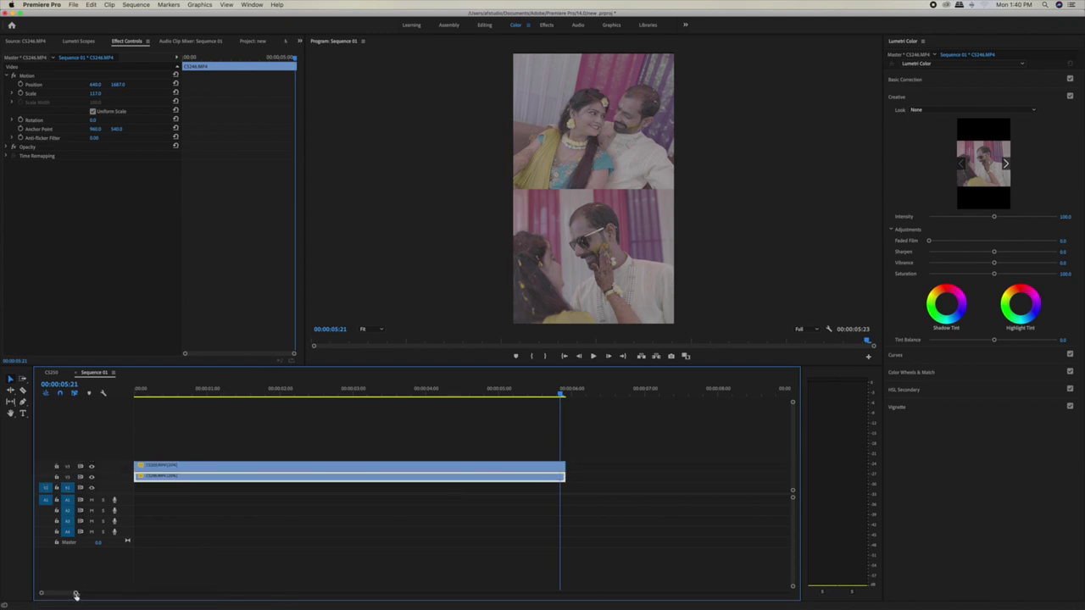
drag(75, 596, 96, 595)
key(Left)
click(300, 40)
Step: Mark an Out point in CS255 and place the excerpt after the split-screen clips
click(257, 43)
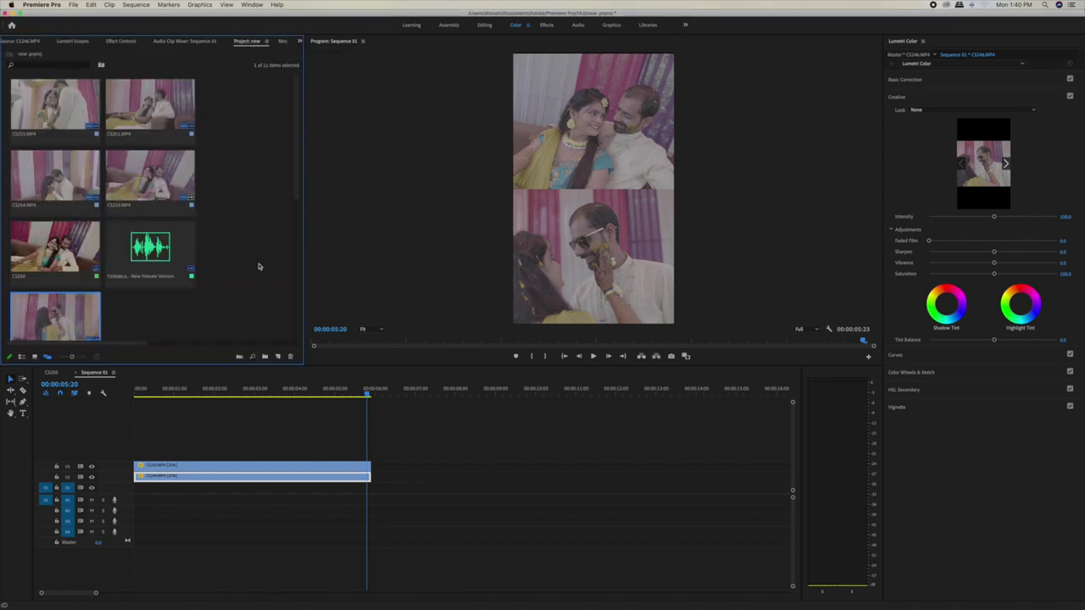
scroll(125, 172, down, 1)
scroll(132, 156, up, 1)
double_click(35, 117)
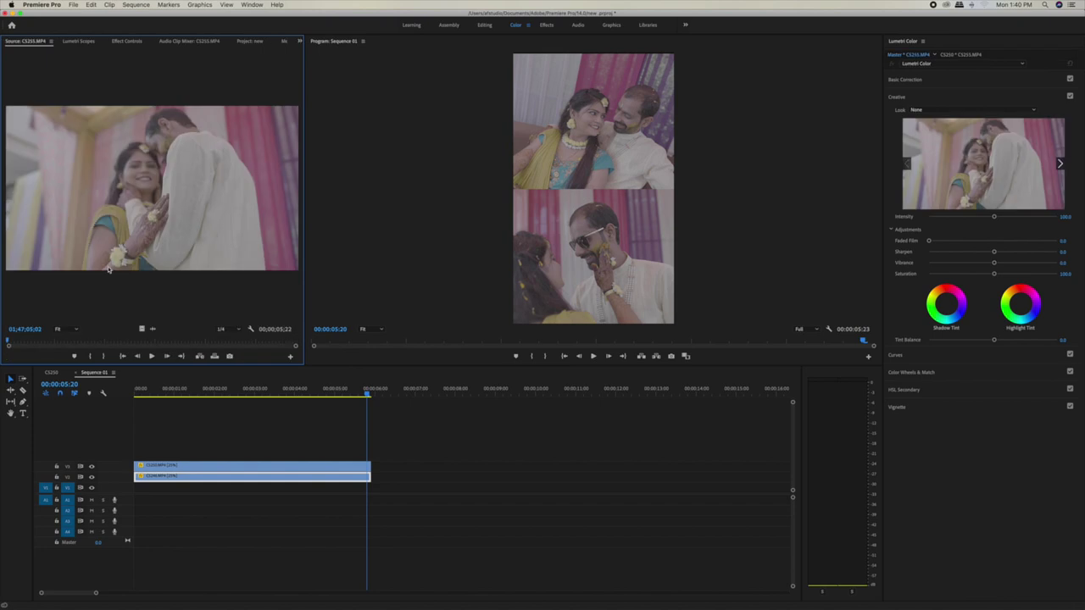
drag(58, 343, 184, 343)
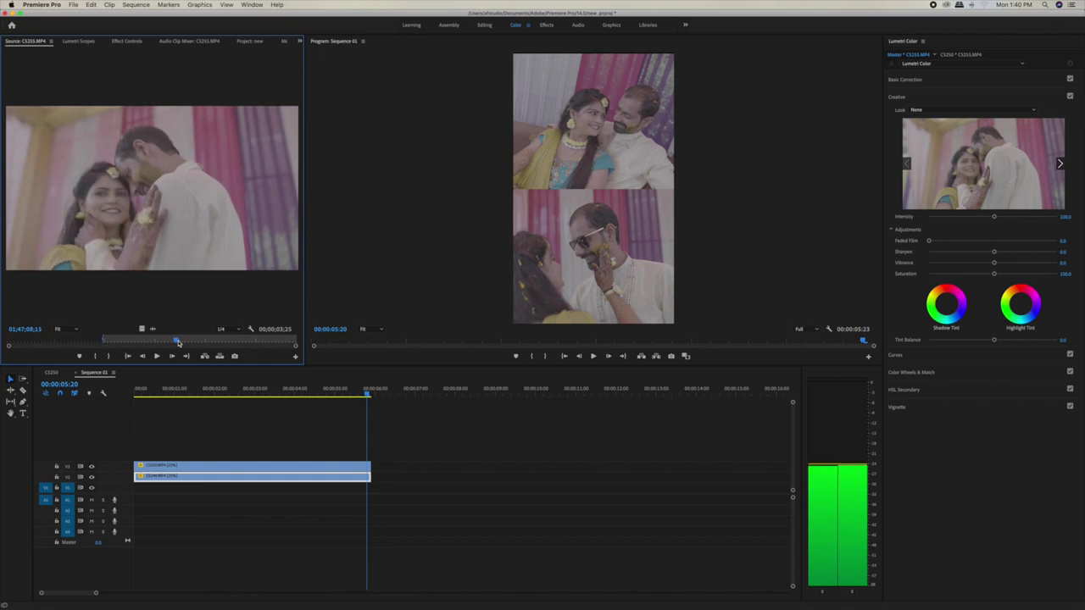
key(o)
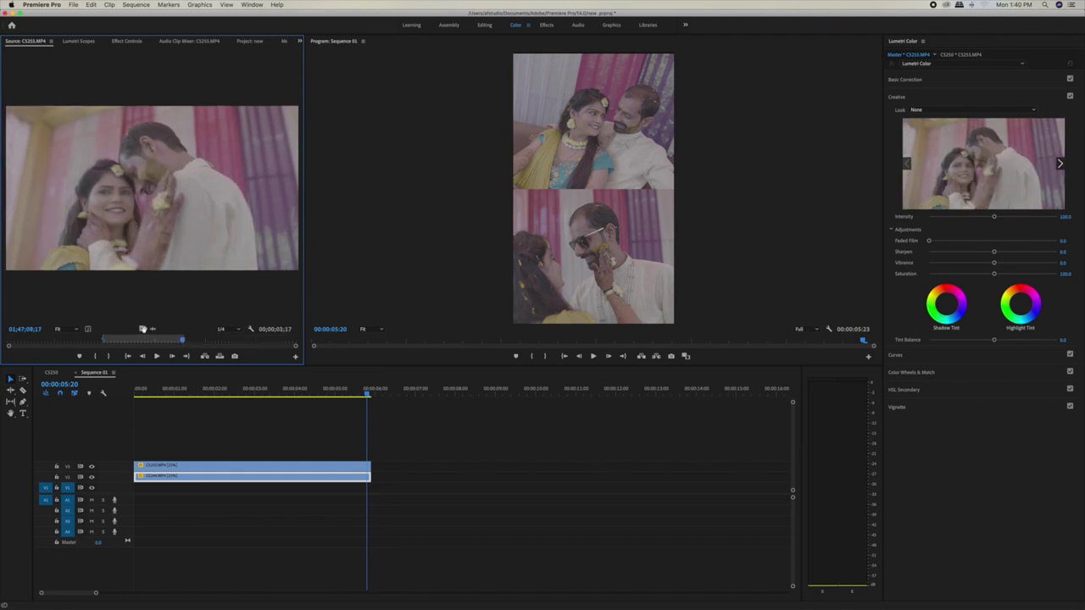
drag(311, 404, 398, 476)
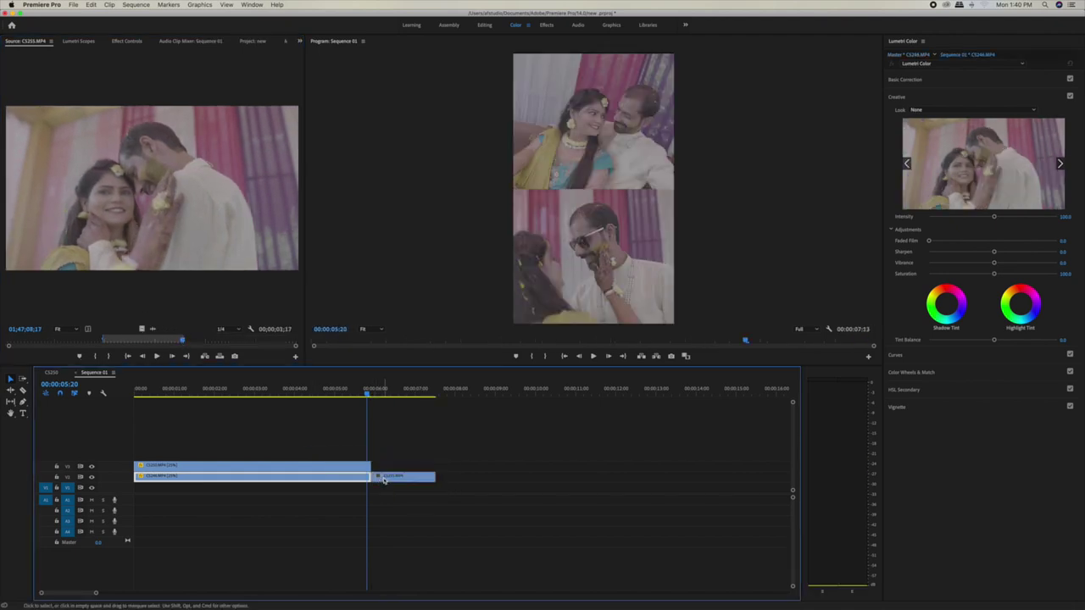
Step: Slow the CS255 clip to 40% speed, extending the sequence to 00:00:09:23
key(super+r)
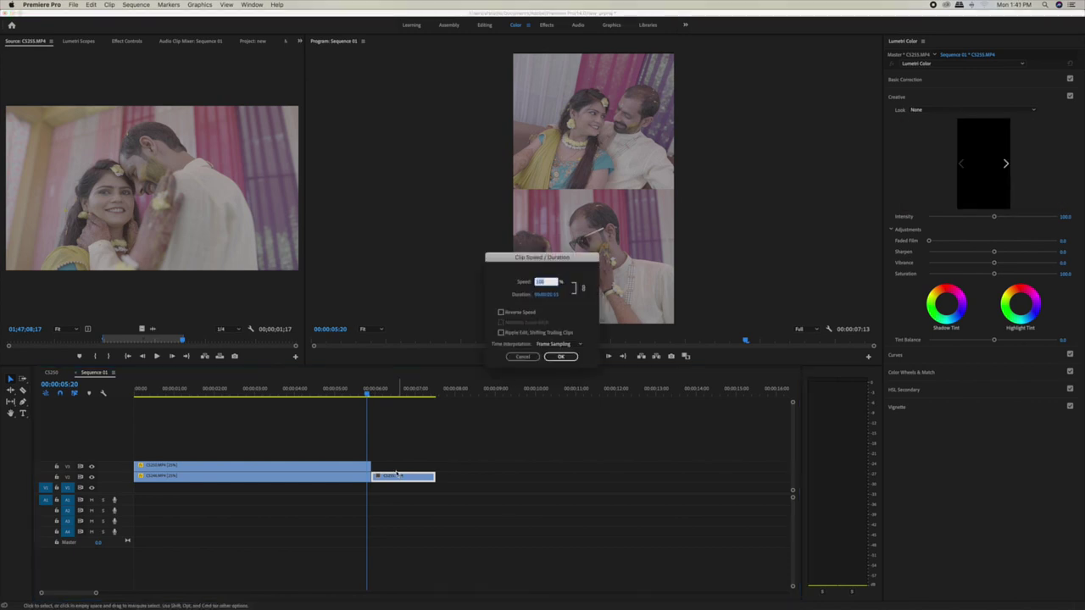
key(Return)
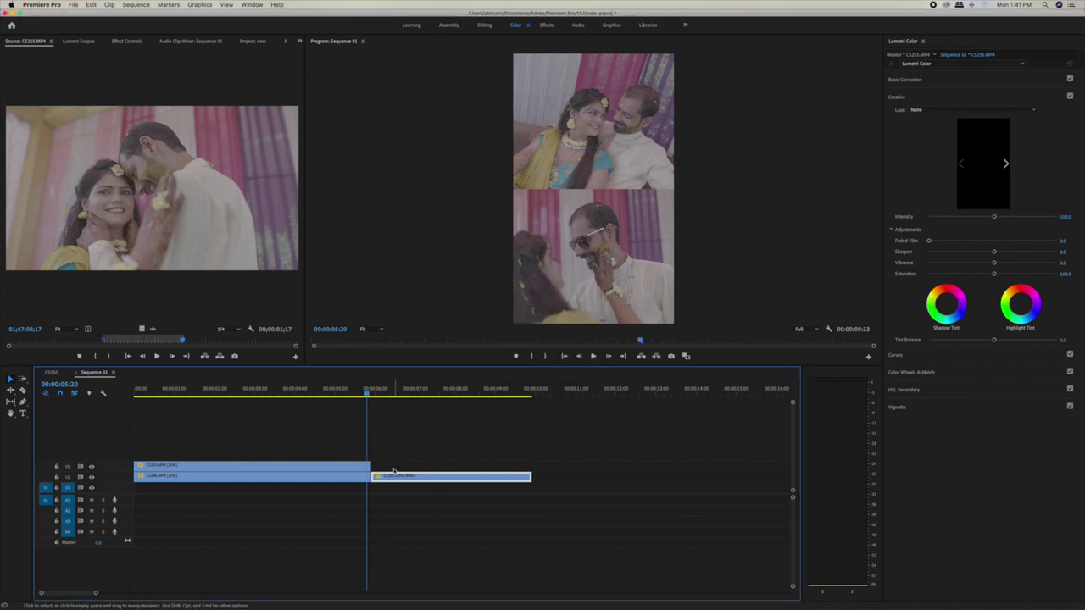
drag(386, 391, 448, 390)
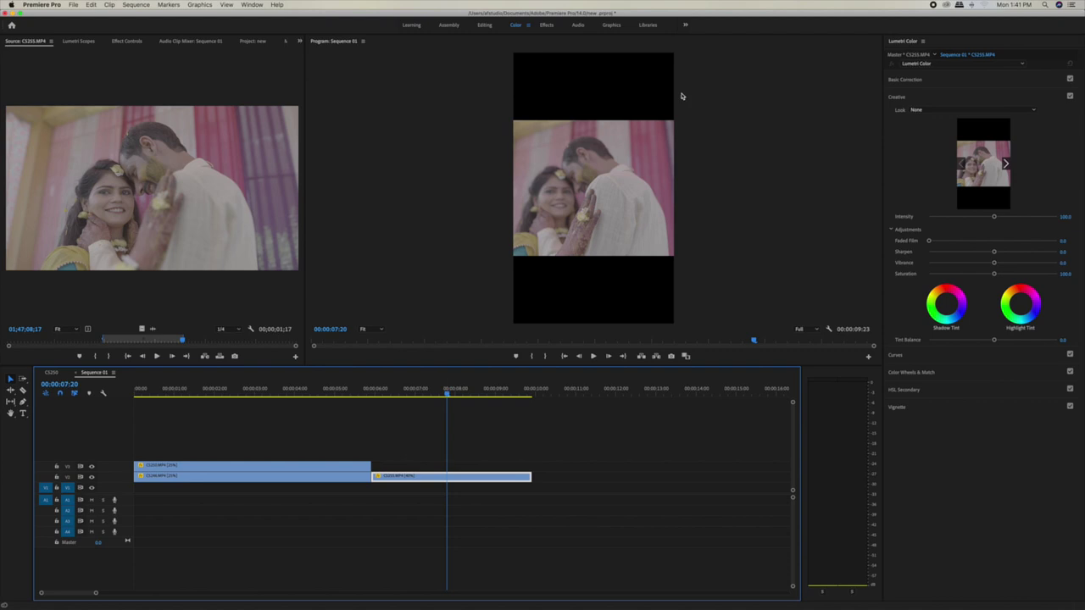
click(128, 41)
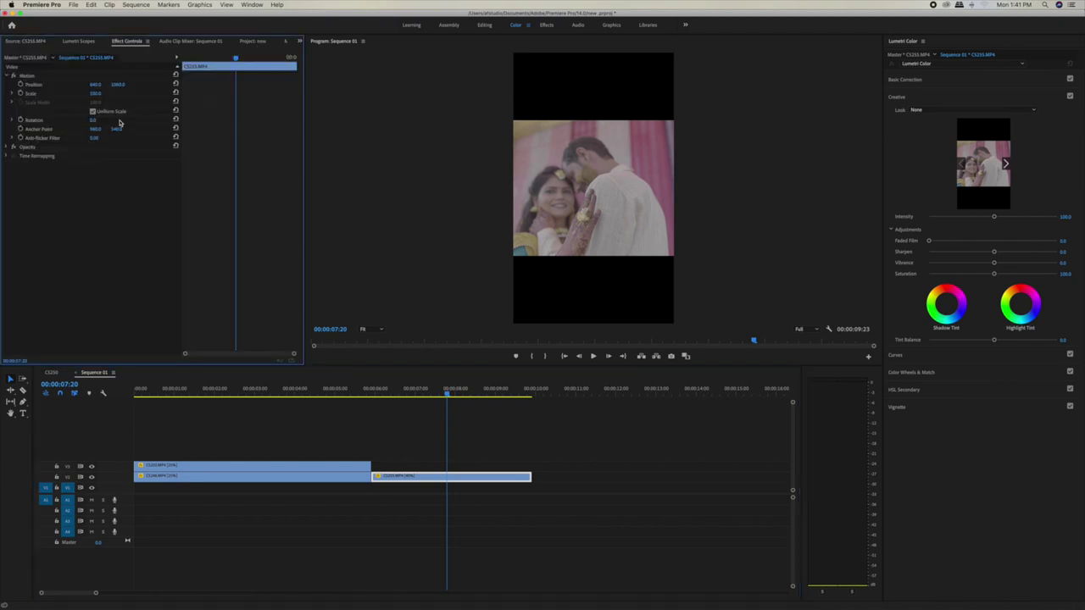
Step: Scale CS255 up to fill the vertical frame, review playback, and open Export Settings with Cmd+M
drag(94, 96, 161, 85)
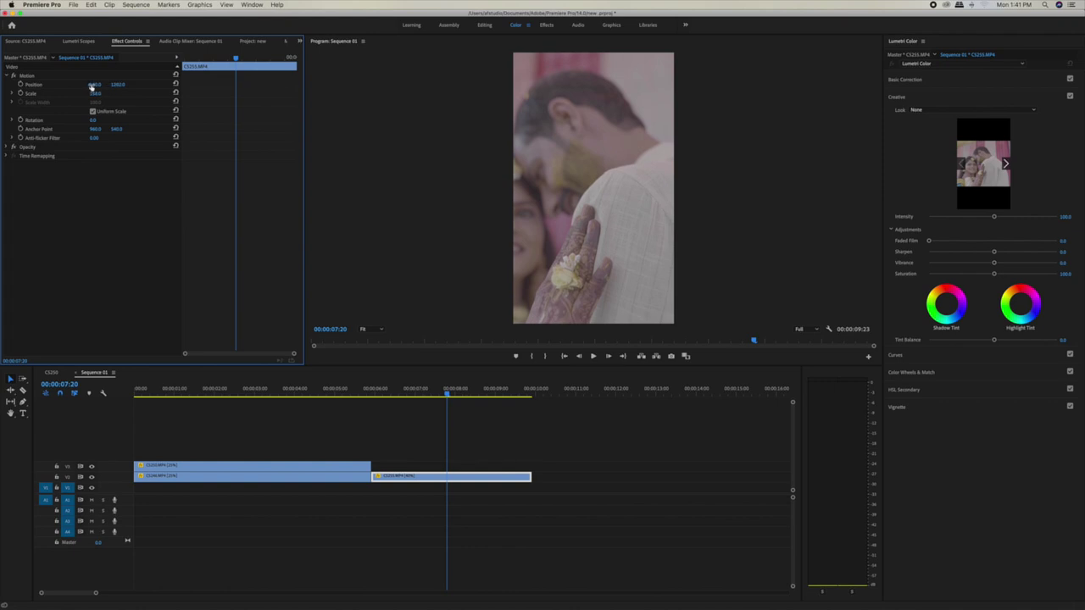
key(space)
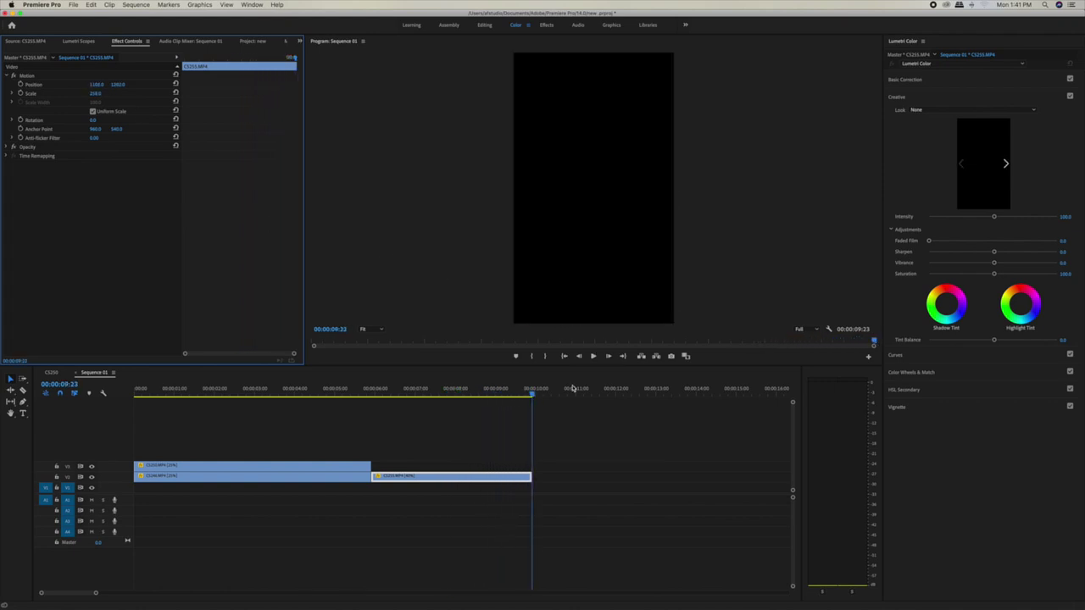
mouse_move(327, 388)
mouse_down()
mouse_move(419, 388)
mouse_move(145, 373)
mouse_up()
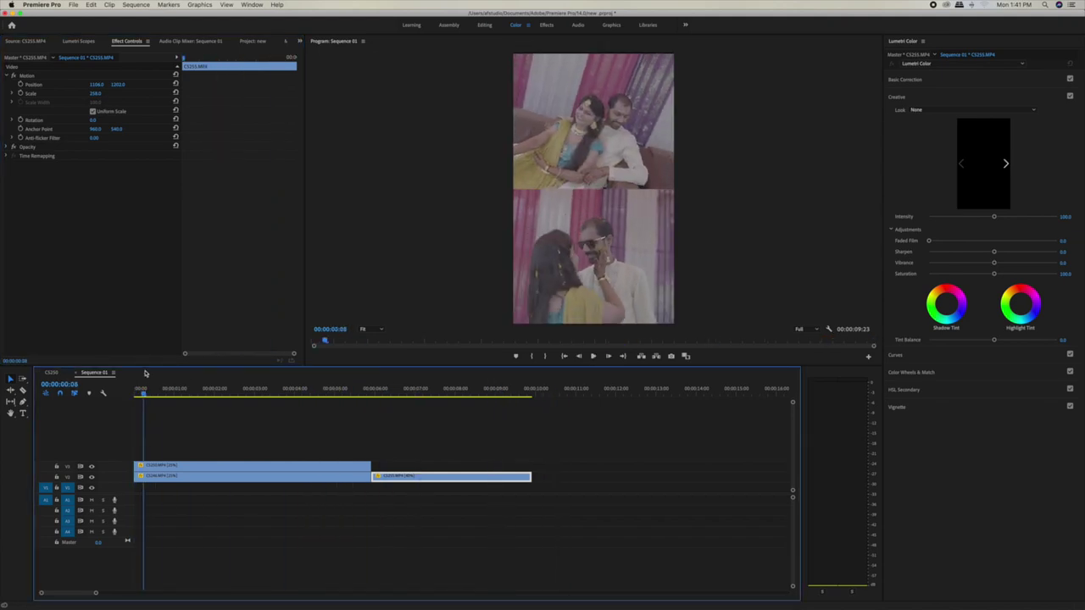
drag(295, 388, 632, 396)
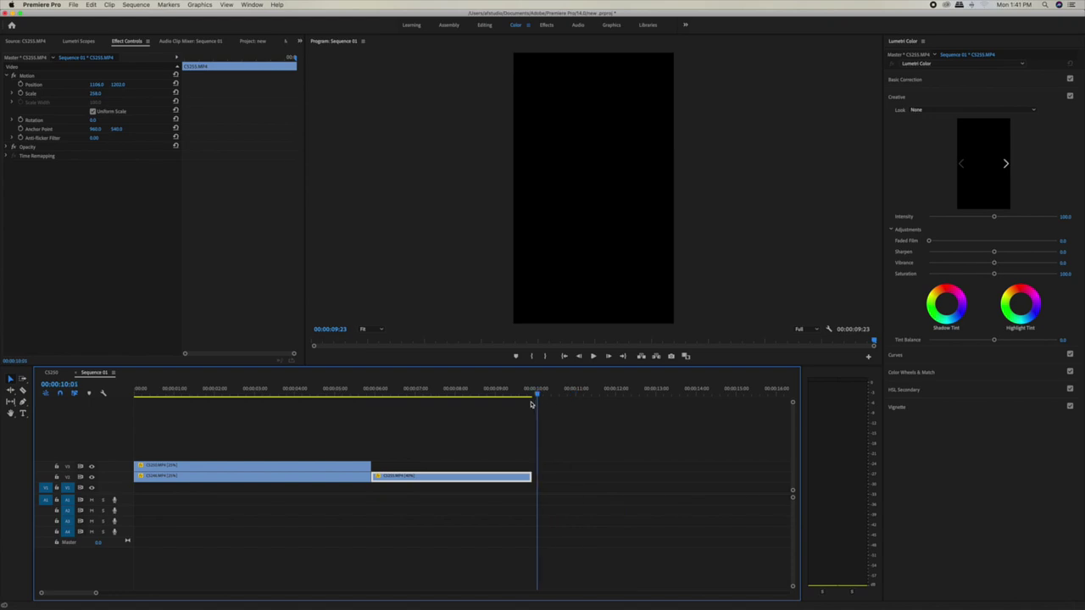
key(Left)
key(Left)
key(Left)
key(Right)
key(Right)
key(Left)
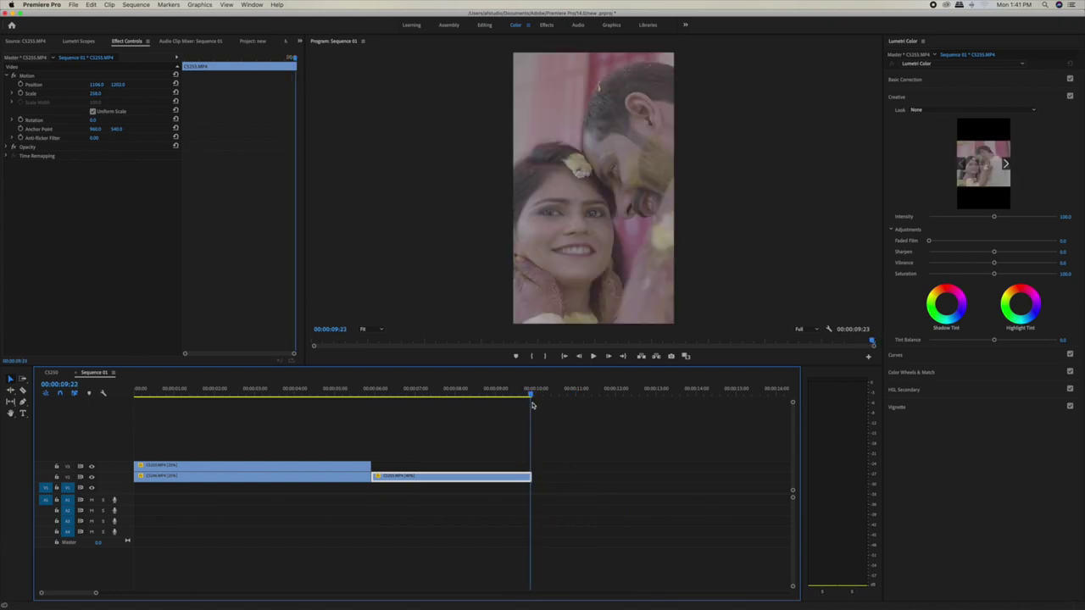
drag(526, 393, 429, 391)
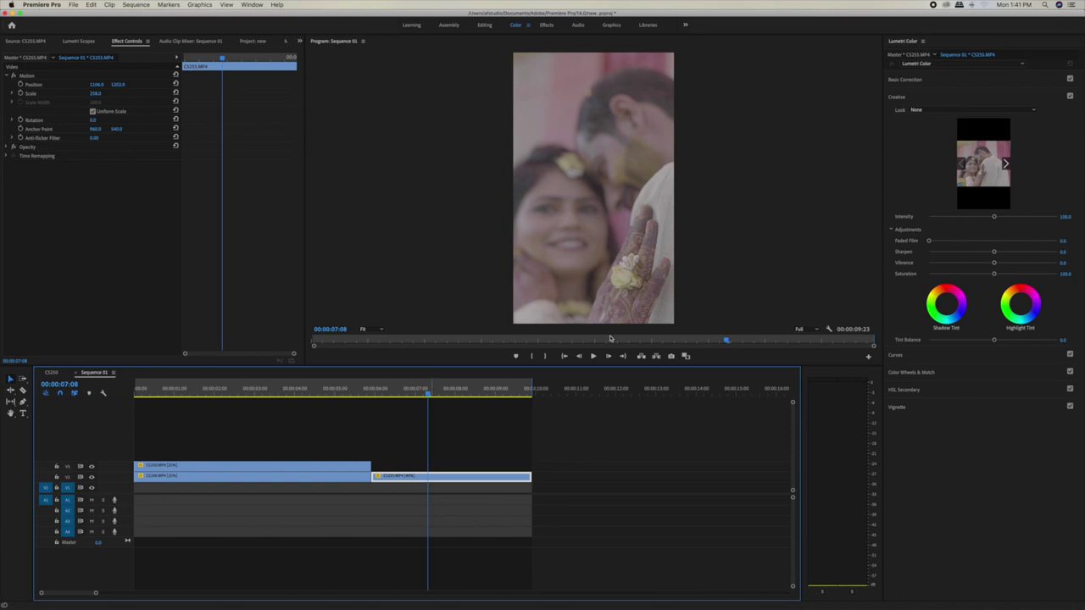
key(super+m)
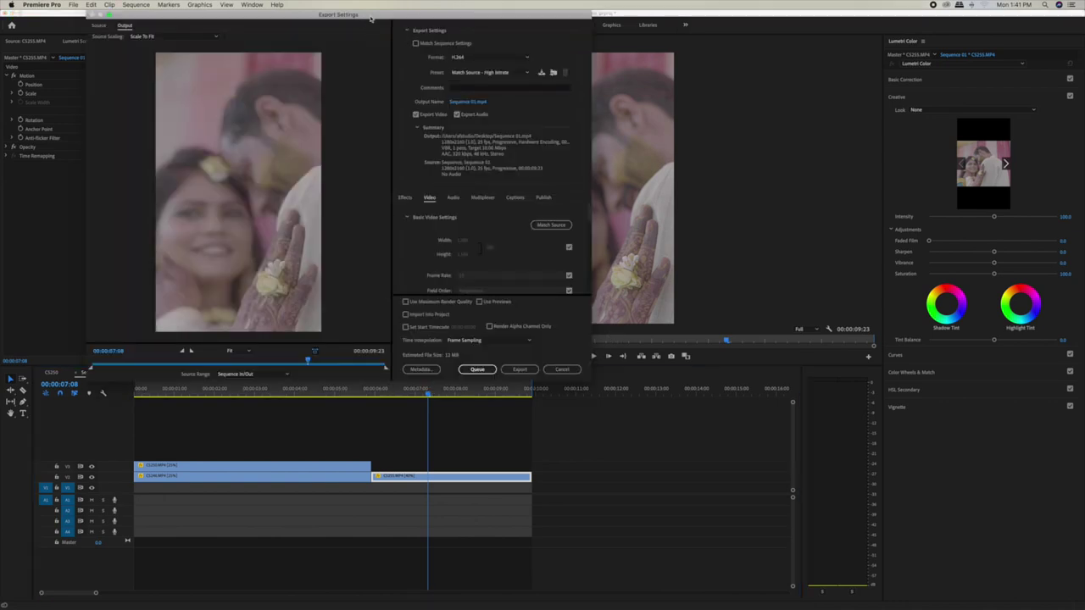
Step: Check the preview in Export Settings, then export Sequence 01 as H.264 to Sequence 01.mp4
drag(370, 17, 584, 131)
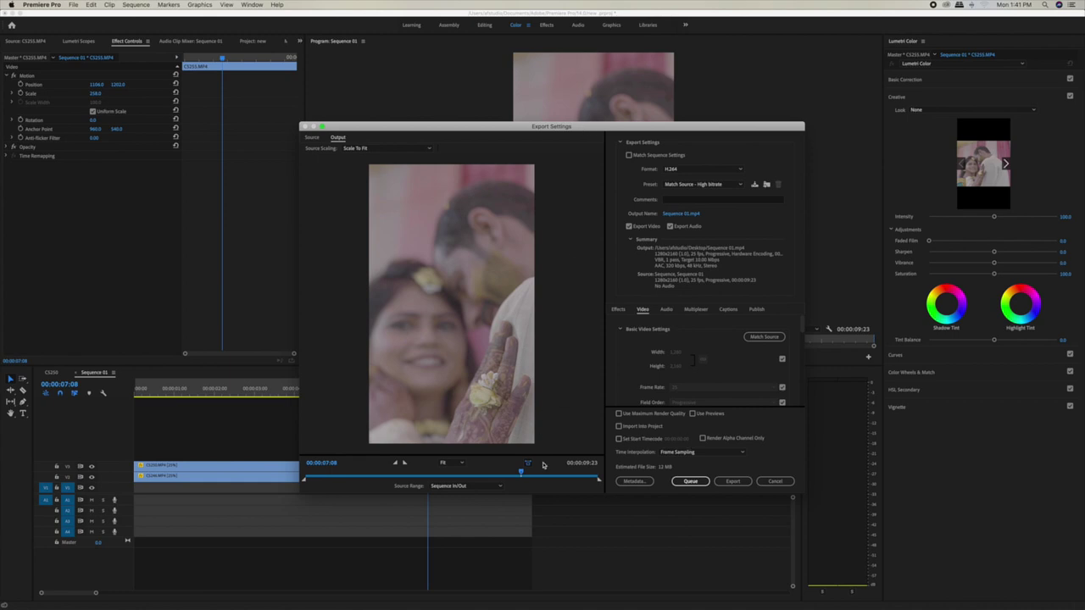
mouse_move(582, 474)
mouse_down()
mouse_move(485, 476)
mouse_move(585, 477)
mouse_up()
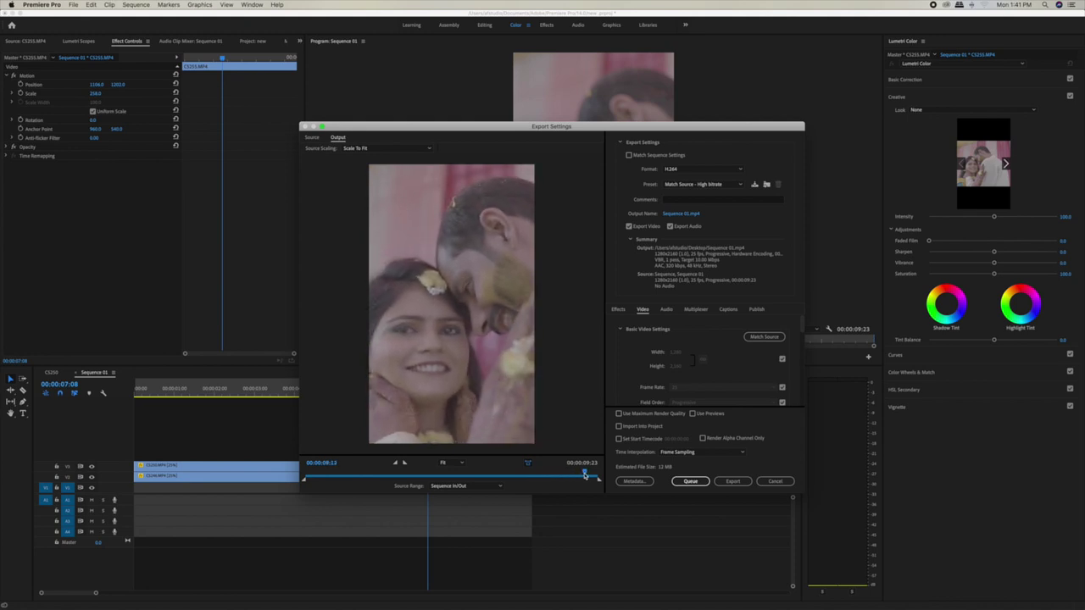
click(745, 483)
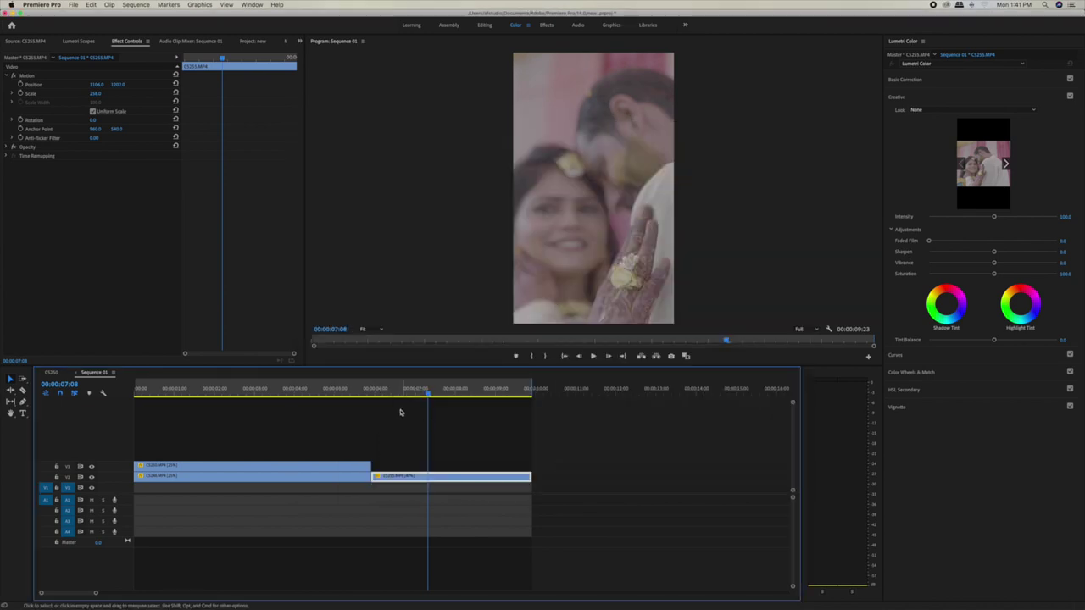
key(super+shift+a)
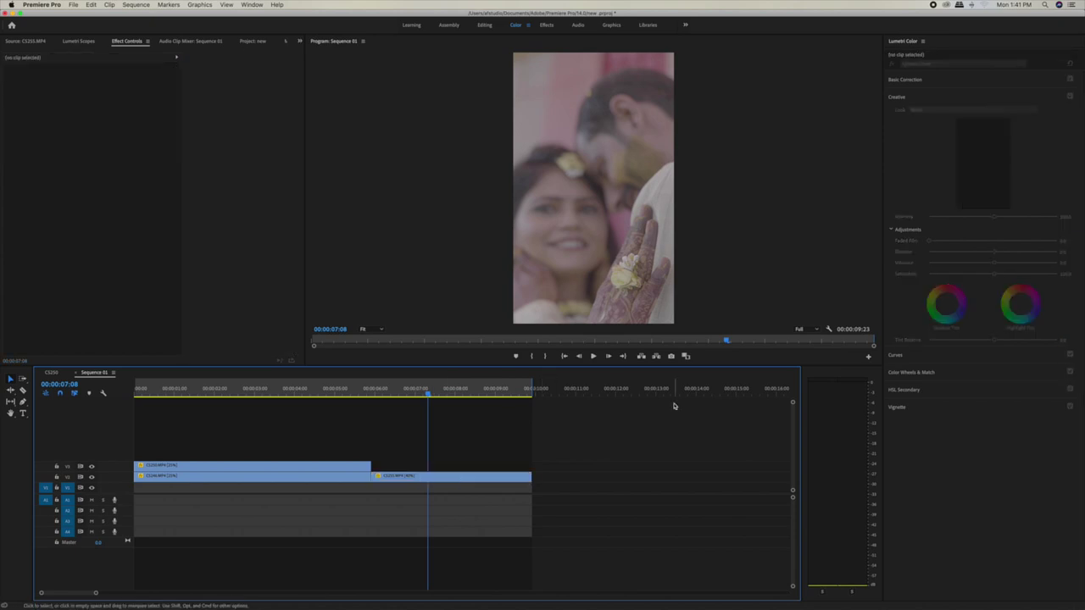